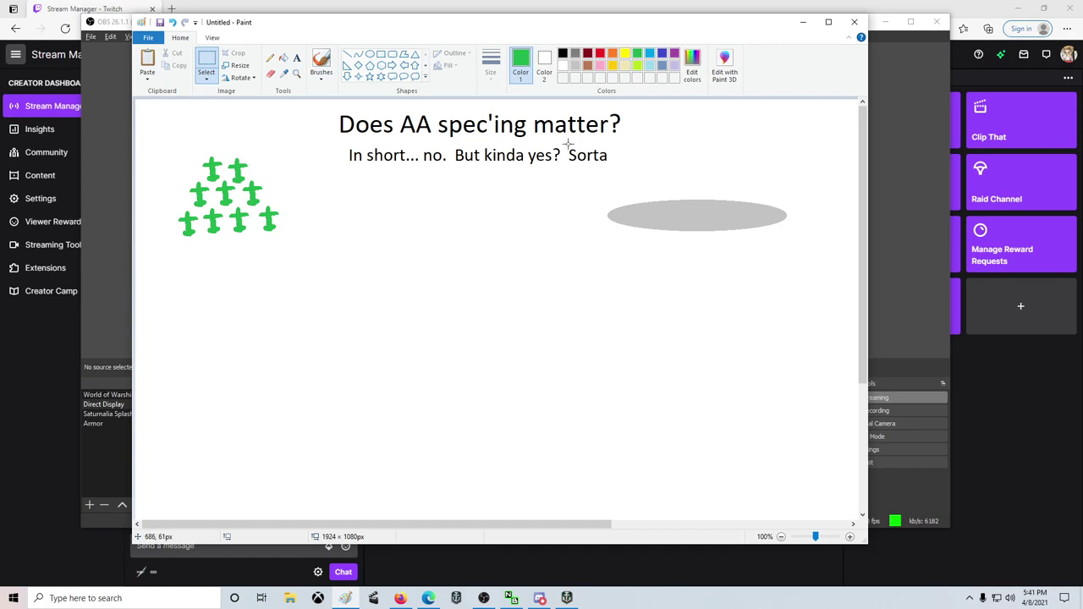
Start a text box below the green planes with black text colour.
left_click(296, 58)
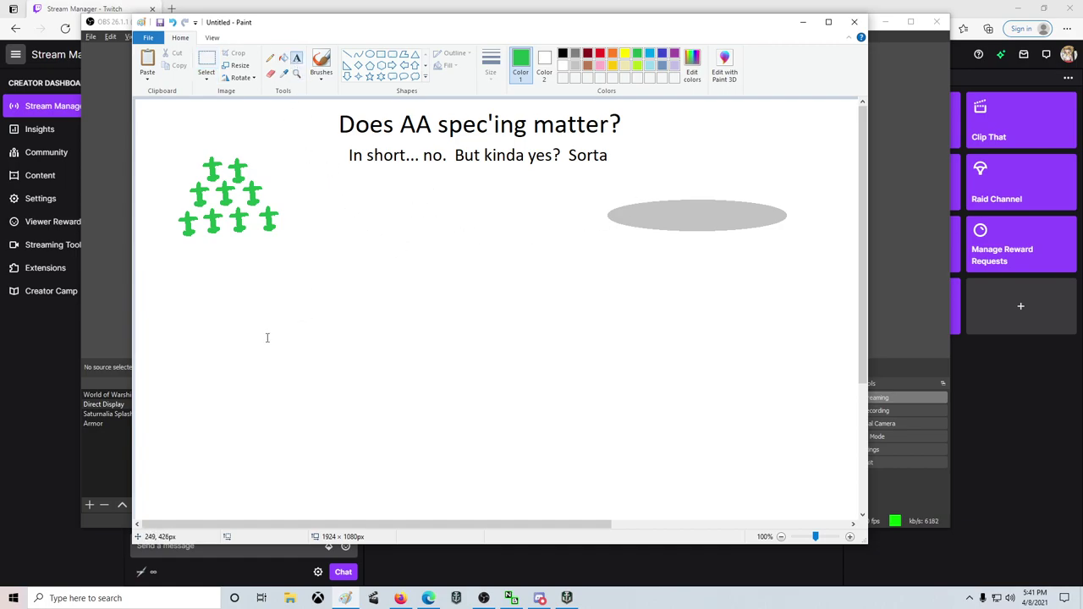
left_click(182, 292)
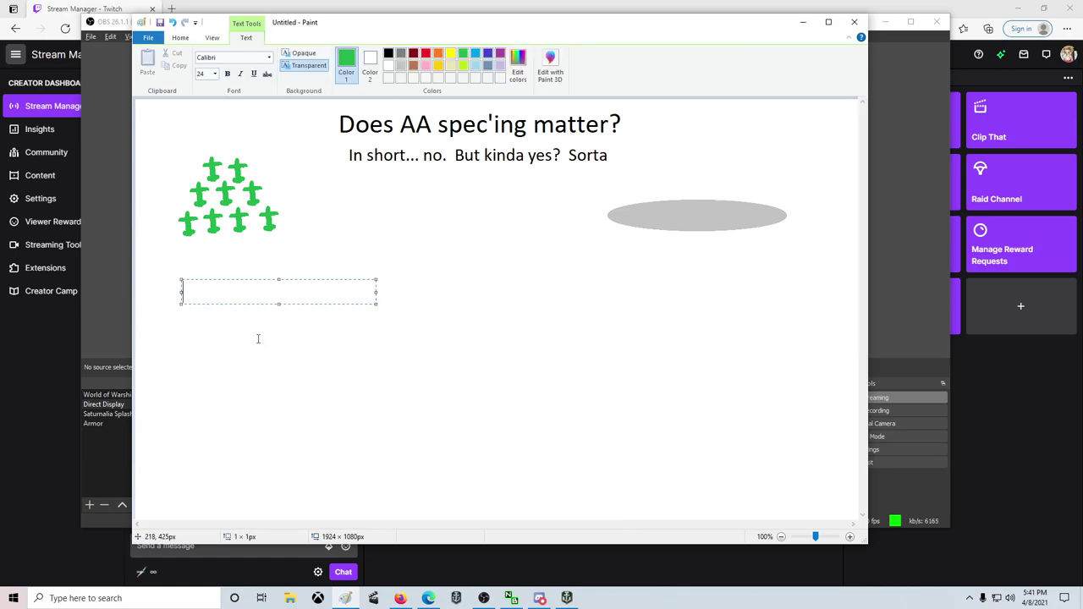
type("43")
key("BackSpace")
key("BackSpace")
left_click(388, 52)
Type Destroyers, Cruisers and Battleships on separate lines and commit the list.
type("Dest")
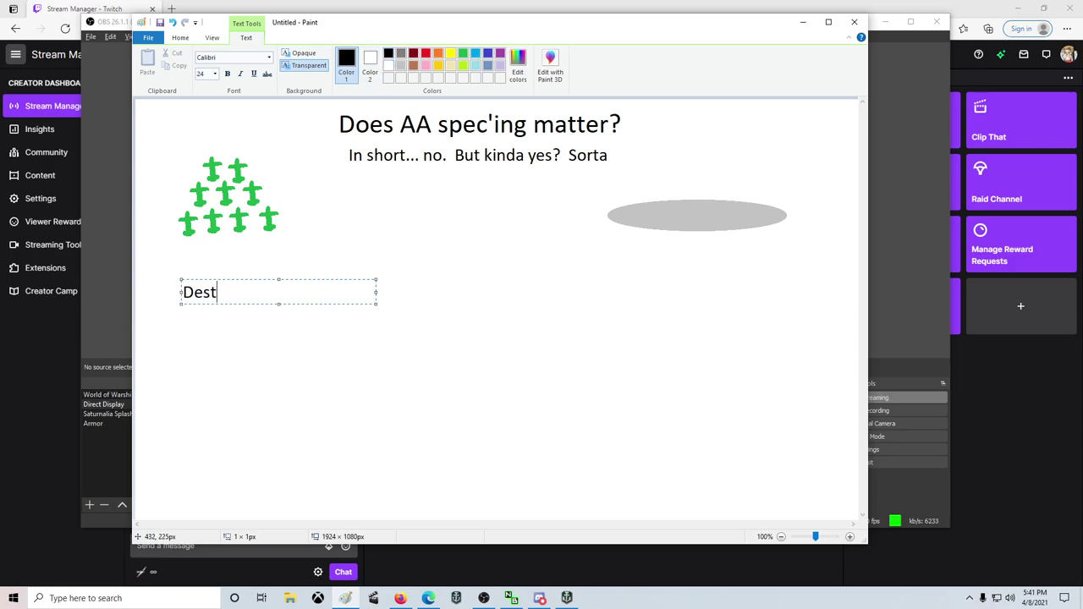
type("royers")
key("Return")
key("Return")
type("Cruisers")
key("Return")
key("Return")
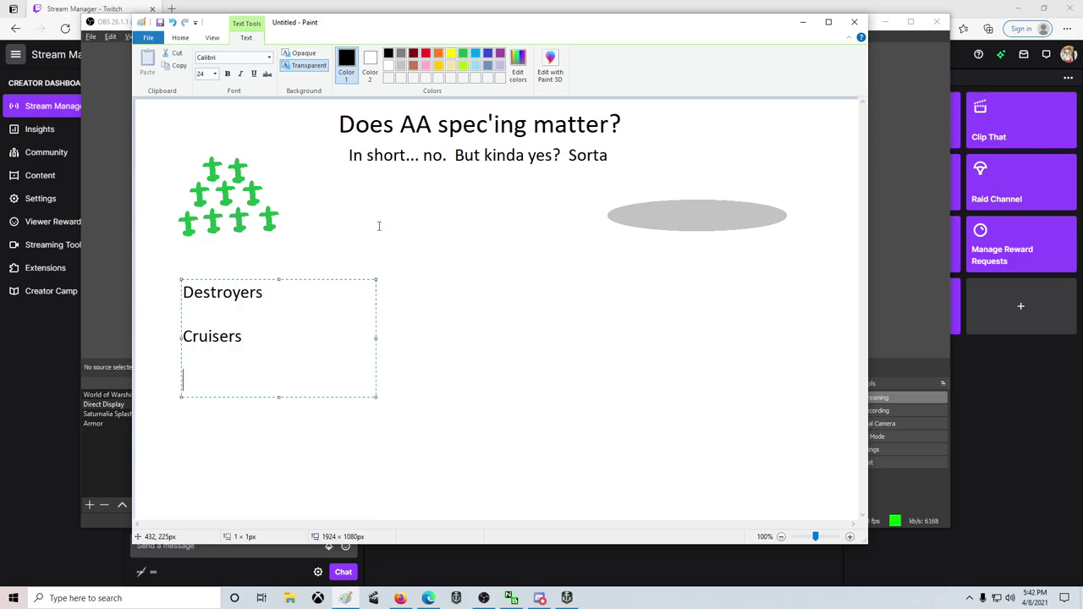
type("Battleships")
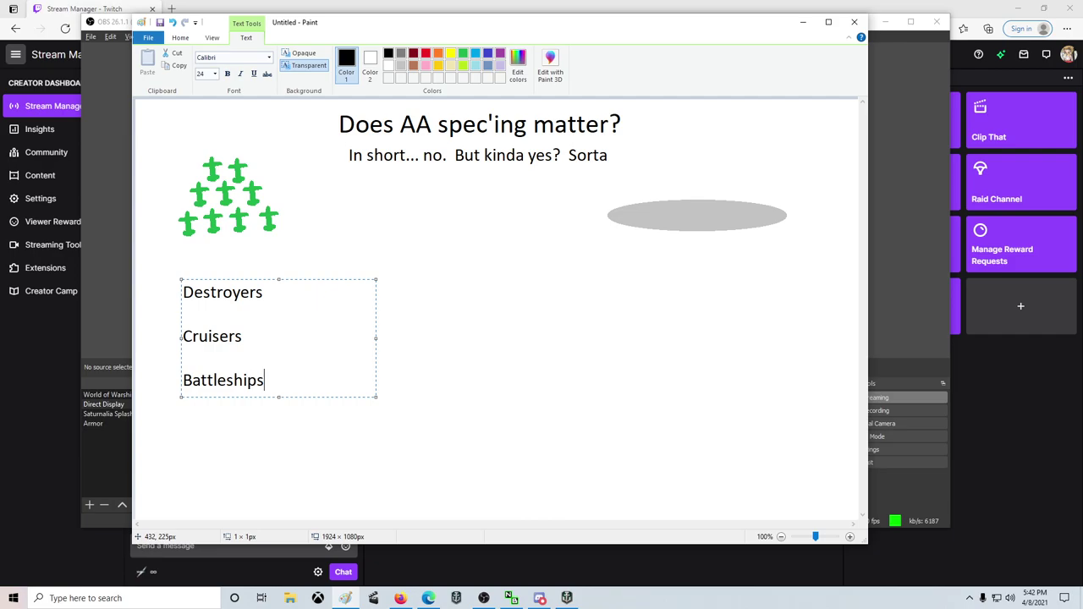
left_click(575, 287)
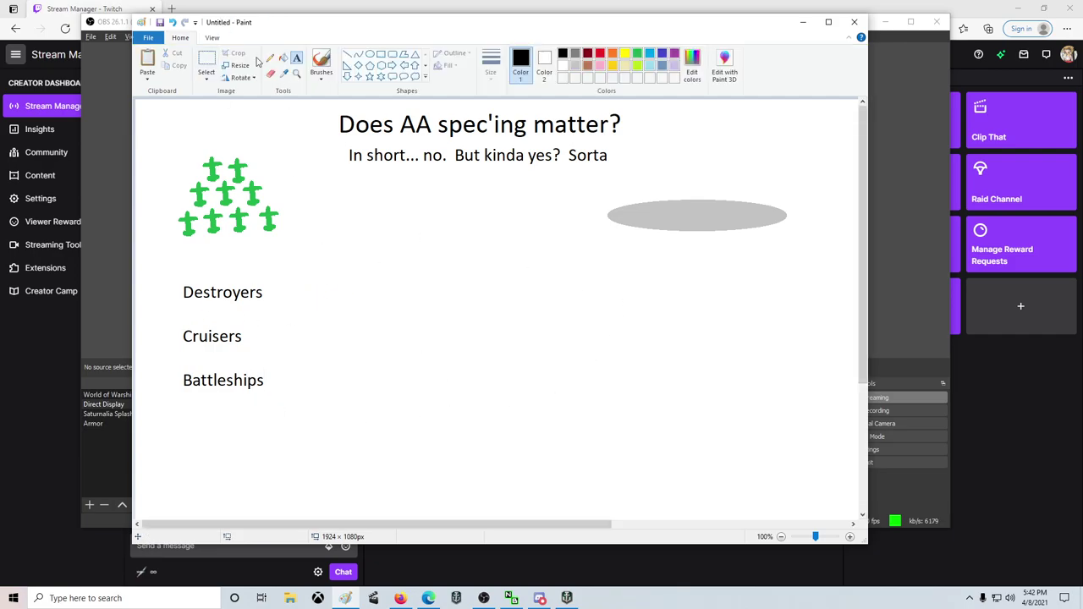
Write '+10% BFT, +20% AR (??), +1 Flak???' beside Destroyers in a widened text box.
left_click(293, 290)
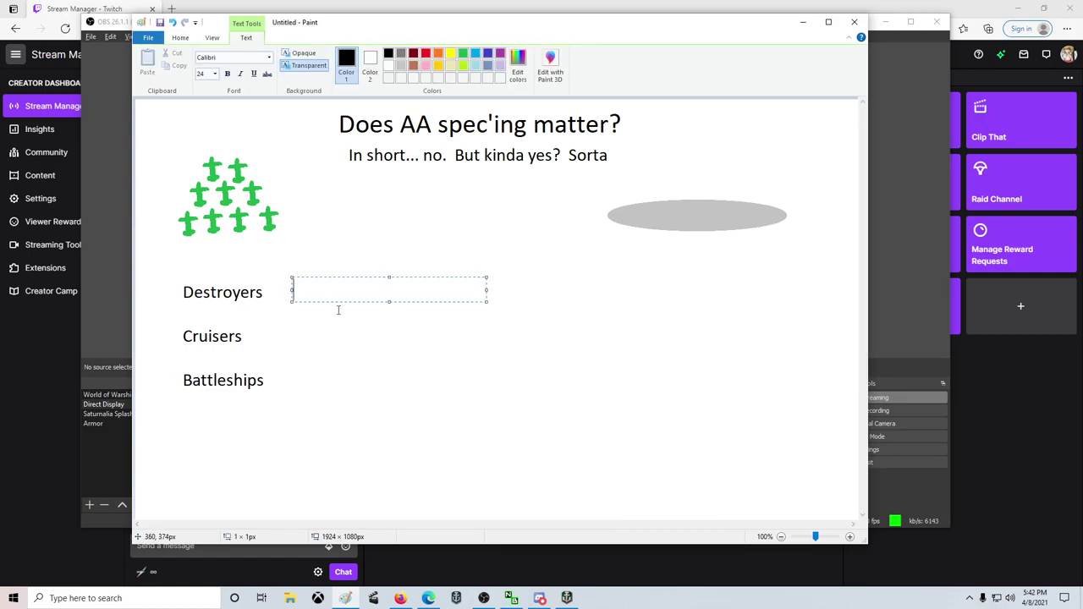
type("+10% BFT, +20")
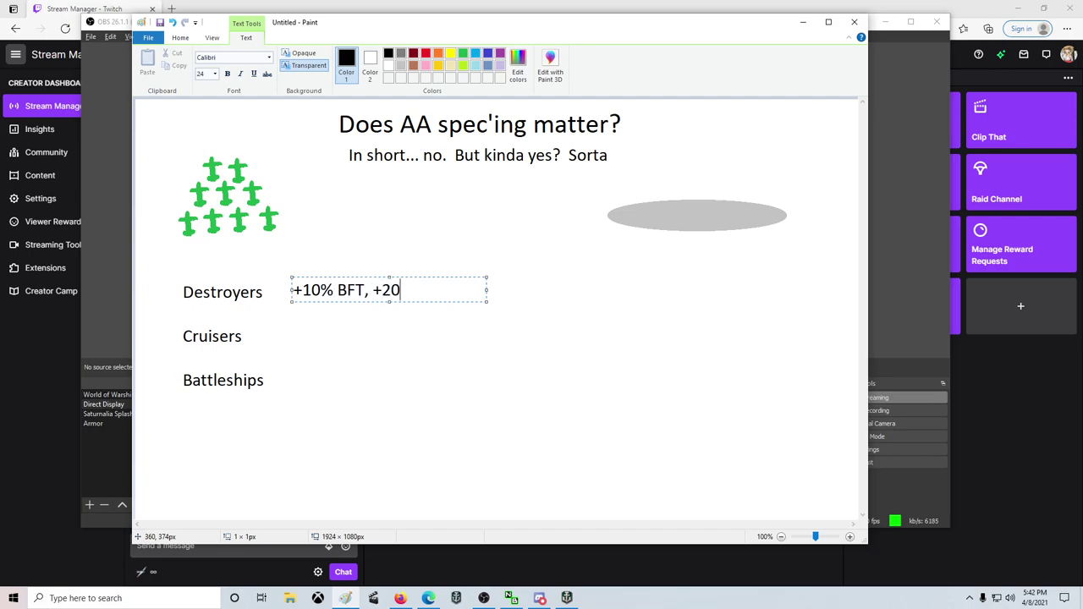
type("% AR (??")
key("BackSpace")
type(")")
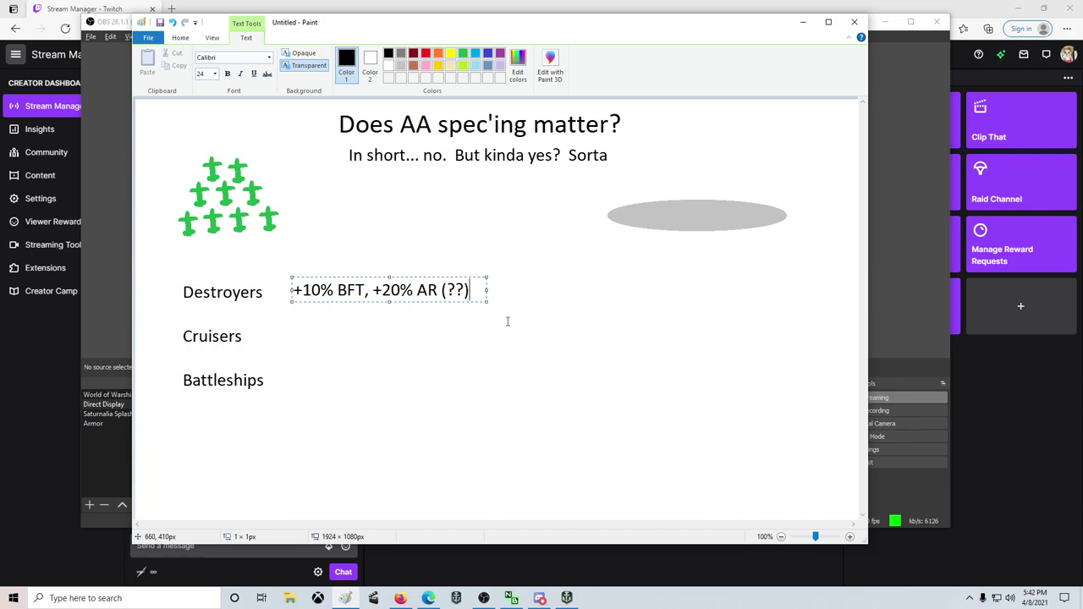
left_click_drag(486, 290, 618, 290)
type(", +1 Flak?")
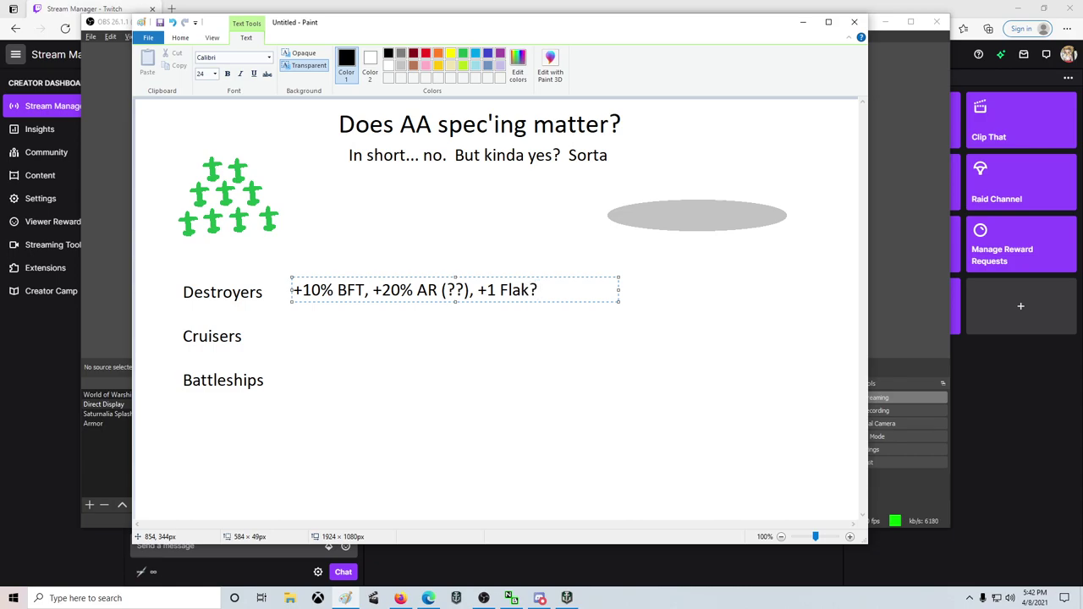
type("??")
left_click(709, 330)
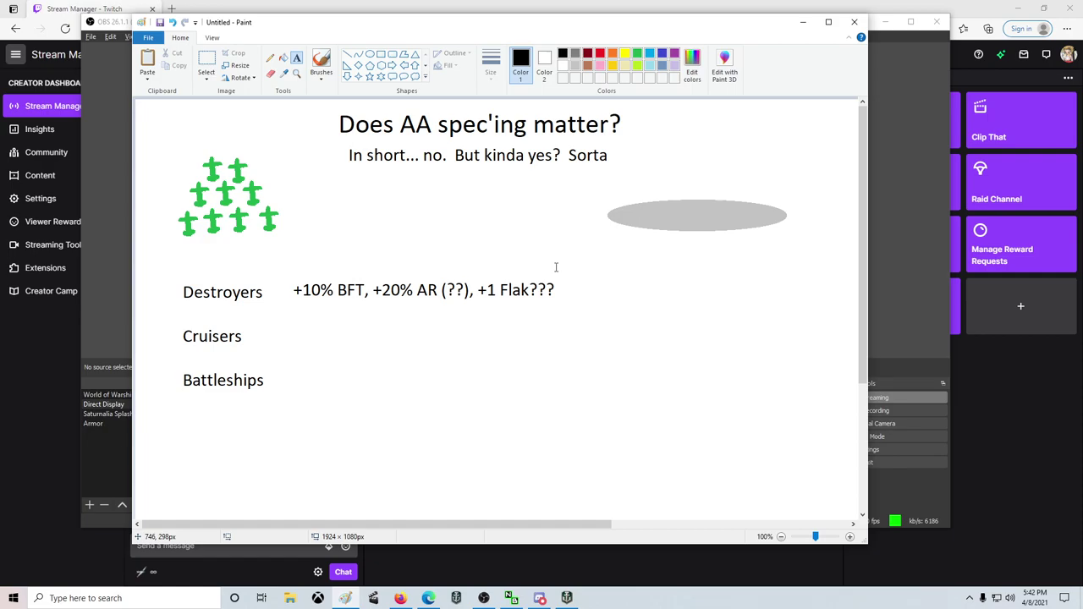
Type '+20%, +25% Priority Sector +1 Flak, +20% AR(??)' beside Cruisers, widening the box to keep one line.
left_click(289, 335)
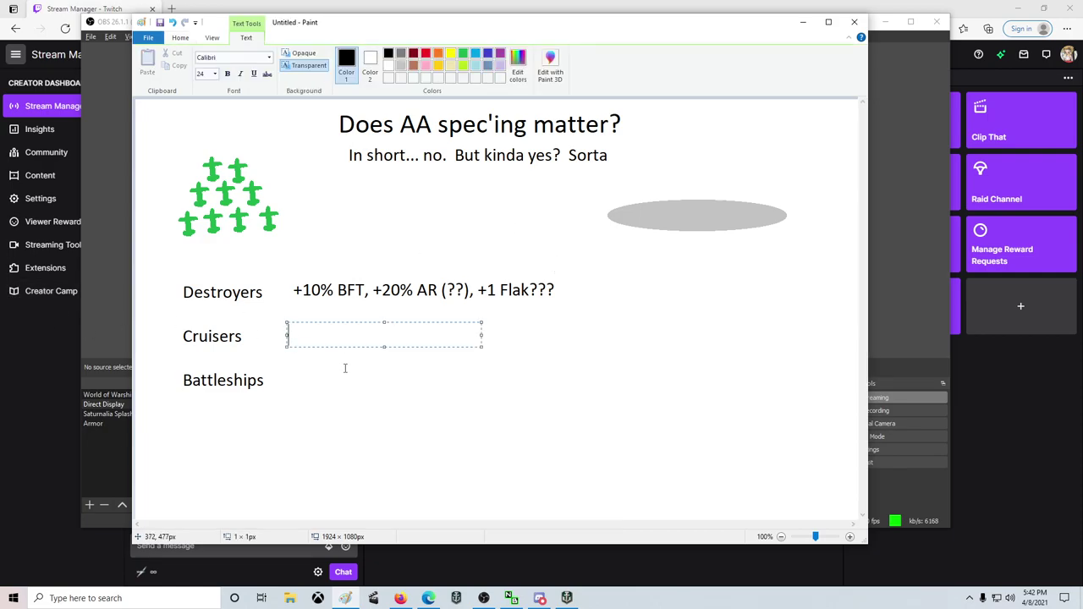
type("+20%")
type(", +25")
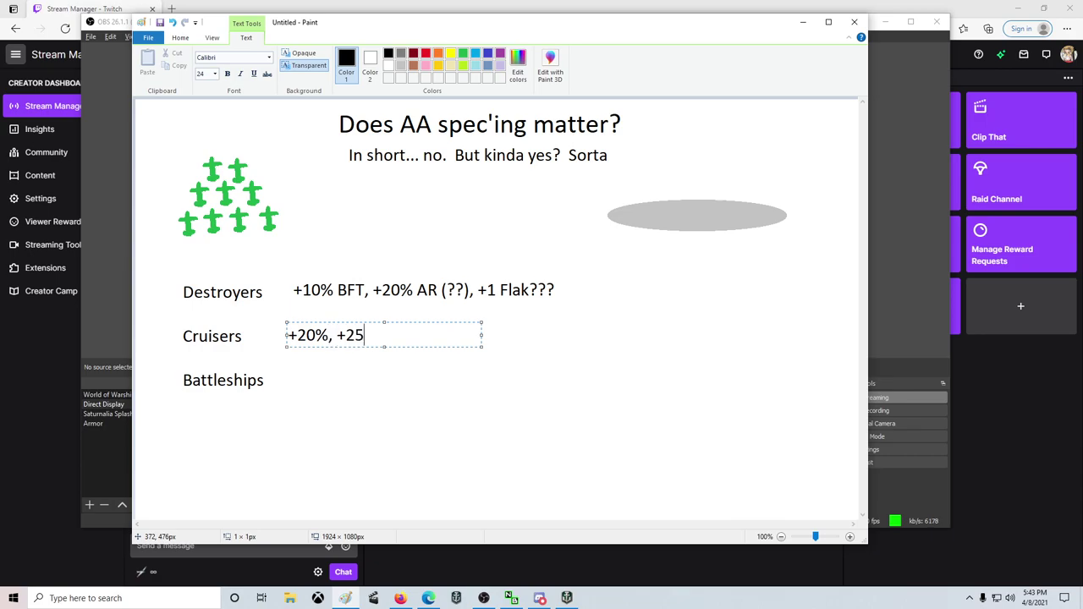
type("% Priority Sector")
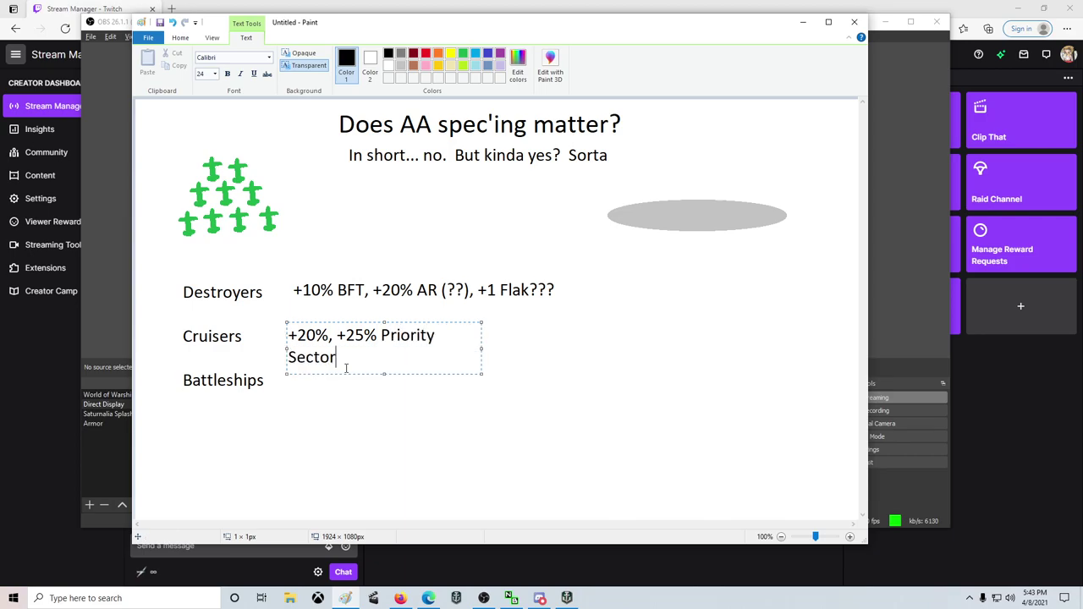
type(" +1 Flak")
left_click_drag(482, 348, 614, 353)
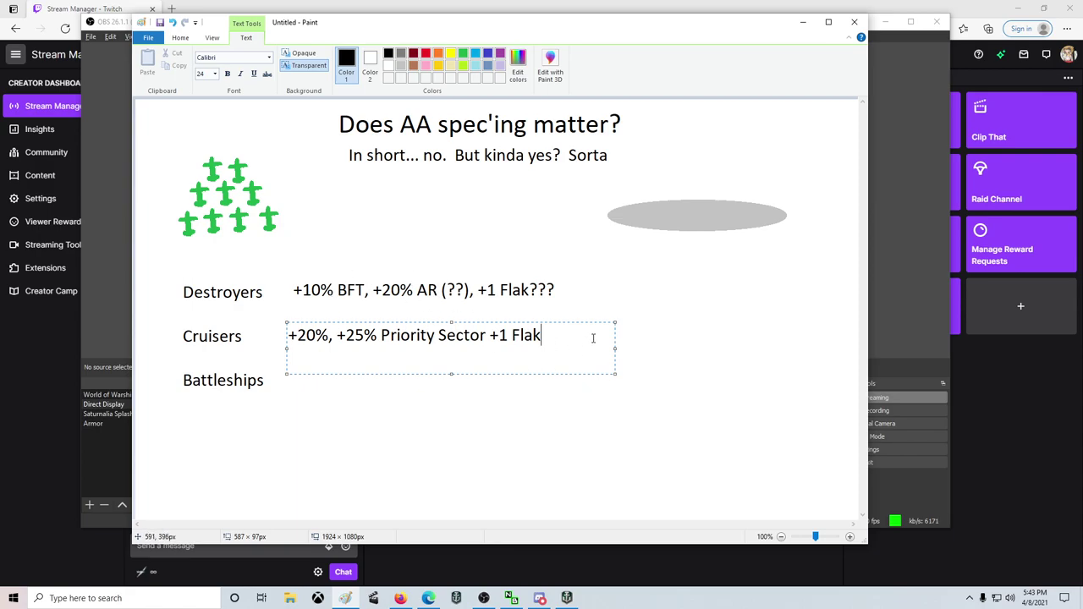
type(", +20% AR")
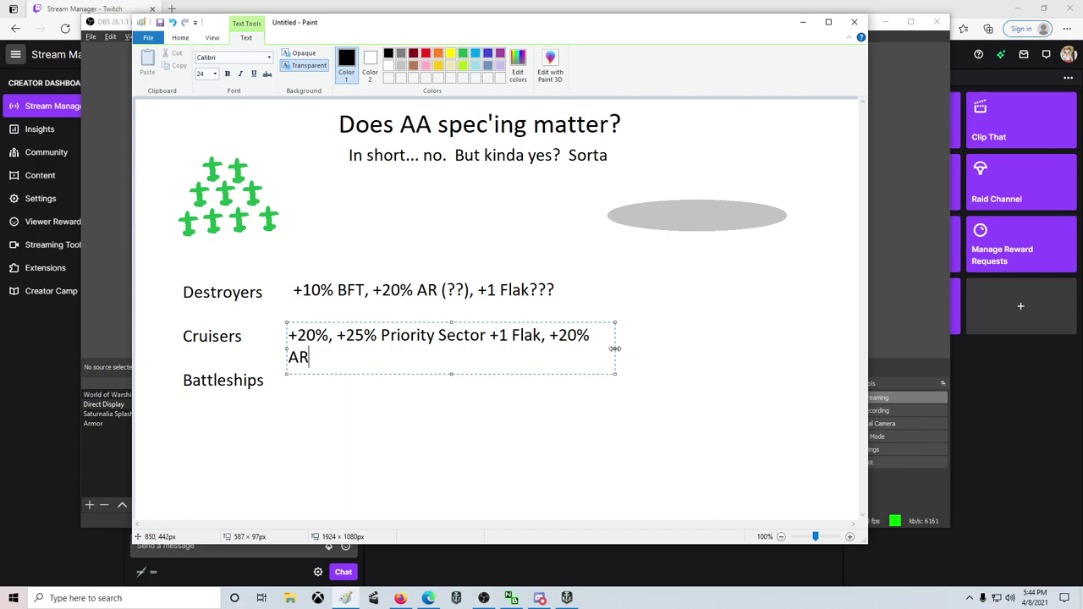
left_click_drag(615, 348, 655, 349)
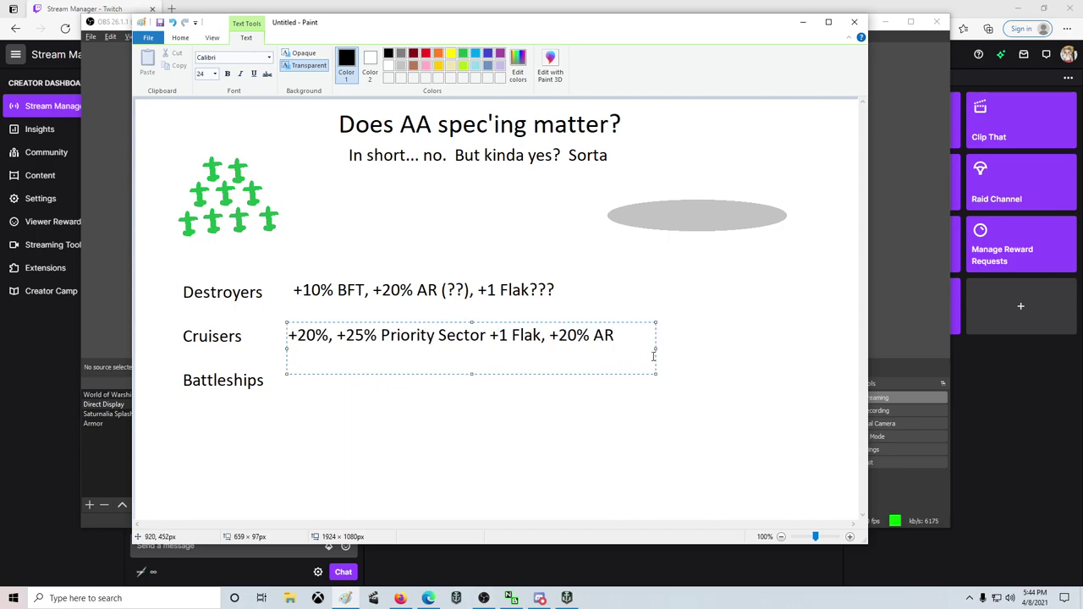
type("(??)")
left_click(415, 374)
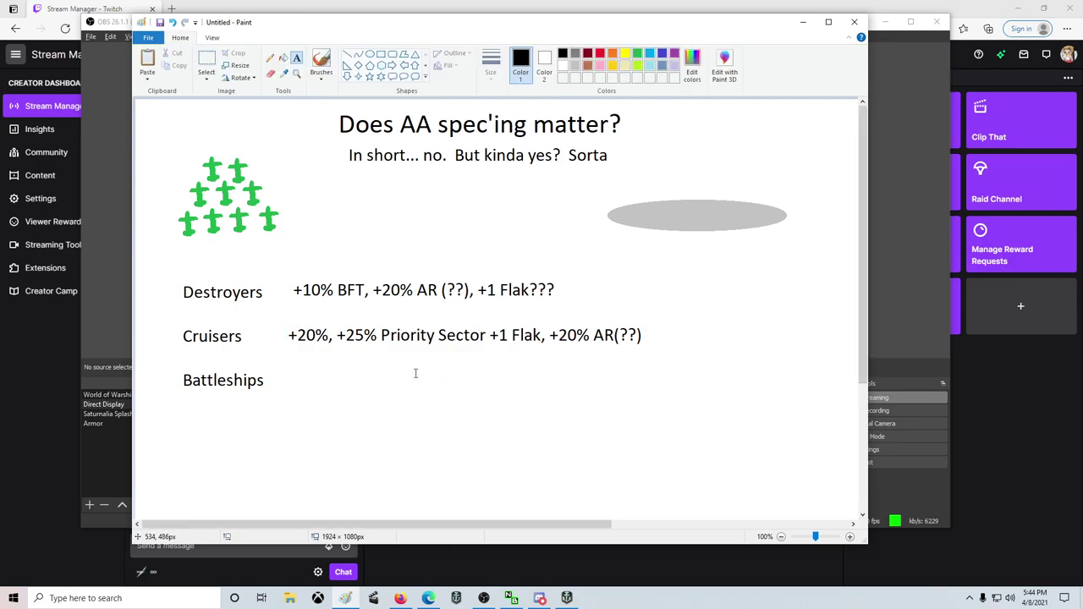
Start a text box beside Battleships, then review Mikasa's AA commander skills in World of Warships.
left_click(287, 376)
left_click(567, 598)
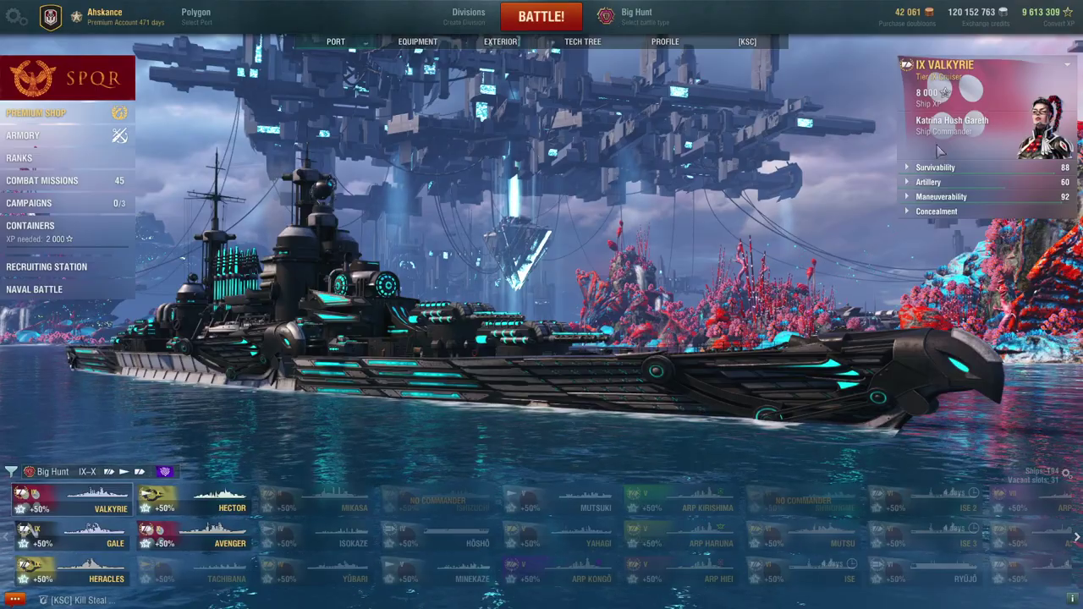
left_click(313, 501)
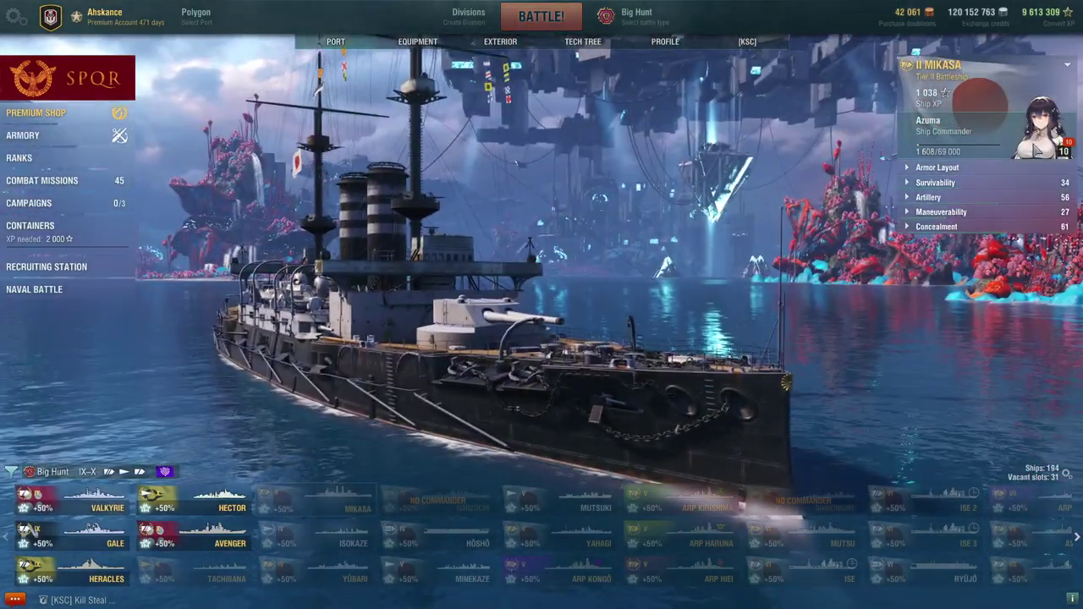
left_click(1036, 150)
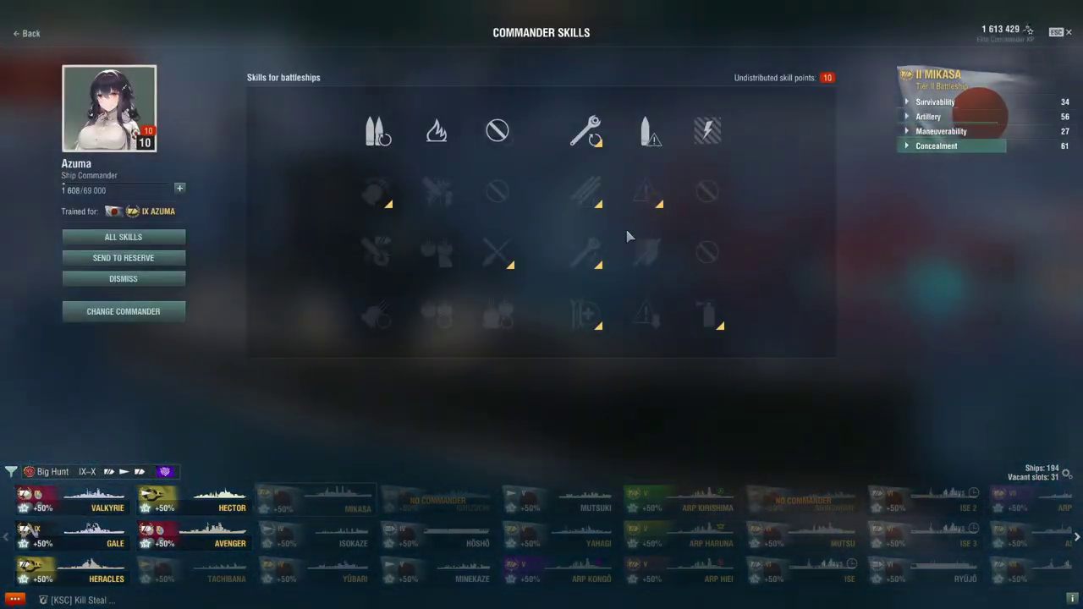
mouse_move(701, 188)
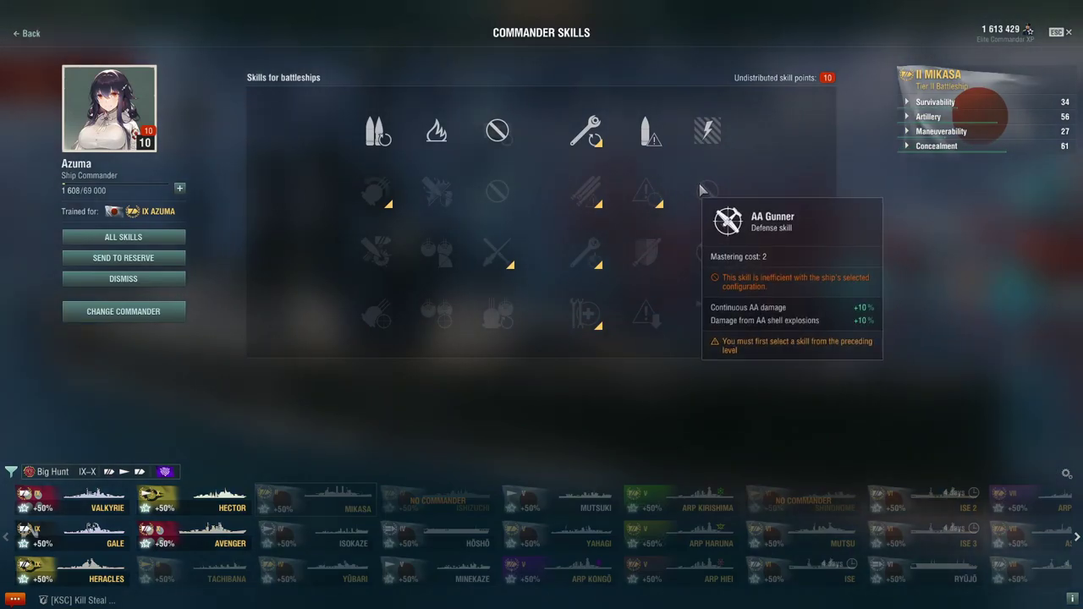
mouse_move(705, 261)
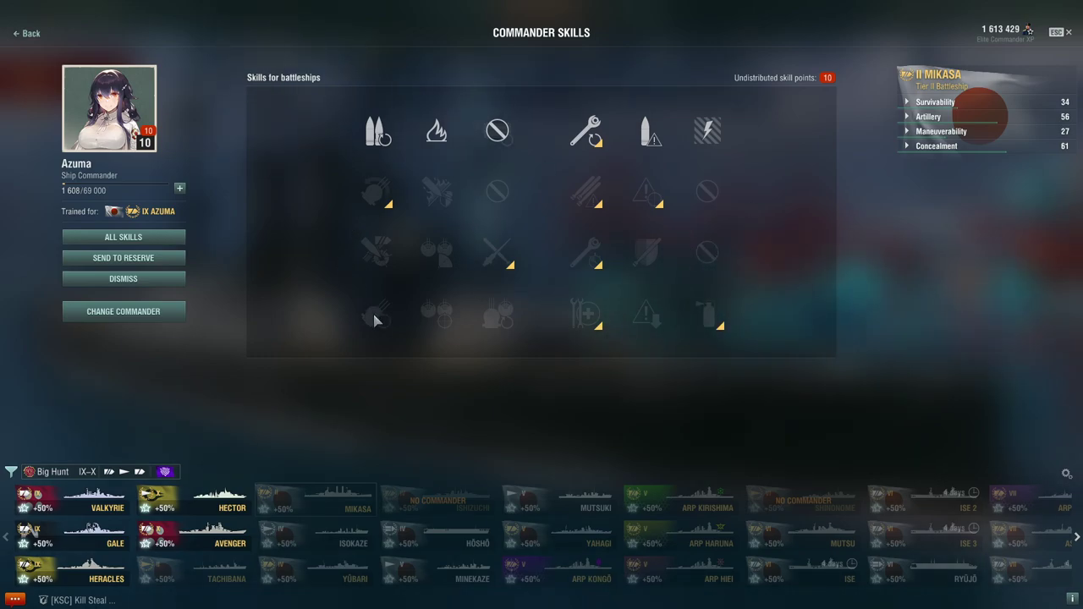
mouse_move(373, 318)
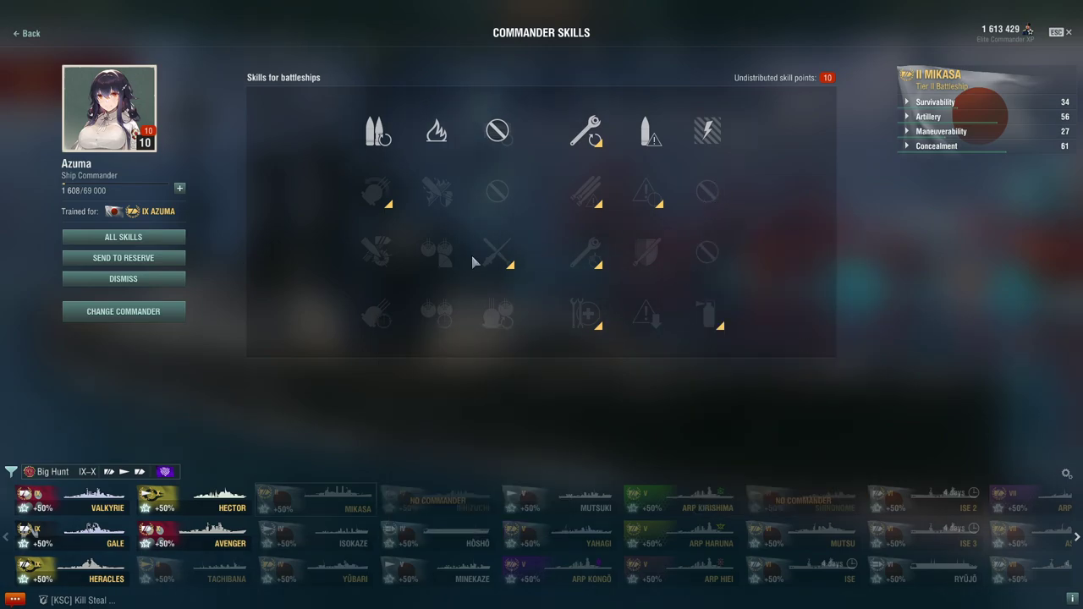
Back in Paint, type '+10%, +25% Priority Sector +1 Flak, +20% AR(??)' and widen it to one line.
mouse_move(505, 271)
key("alt+Tab")
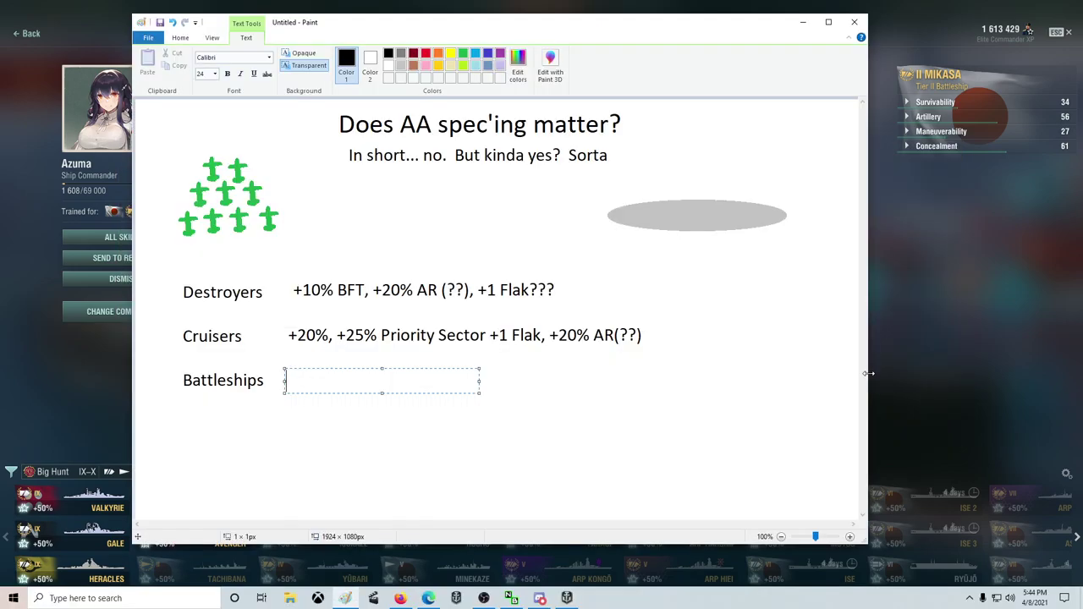
type("+10%, +25% Prior")
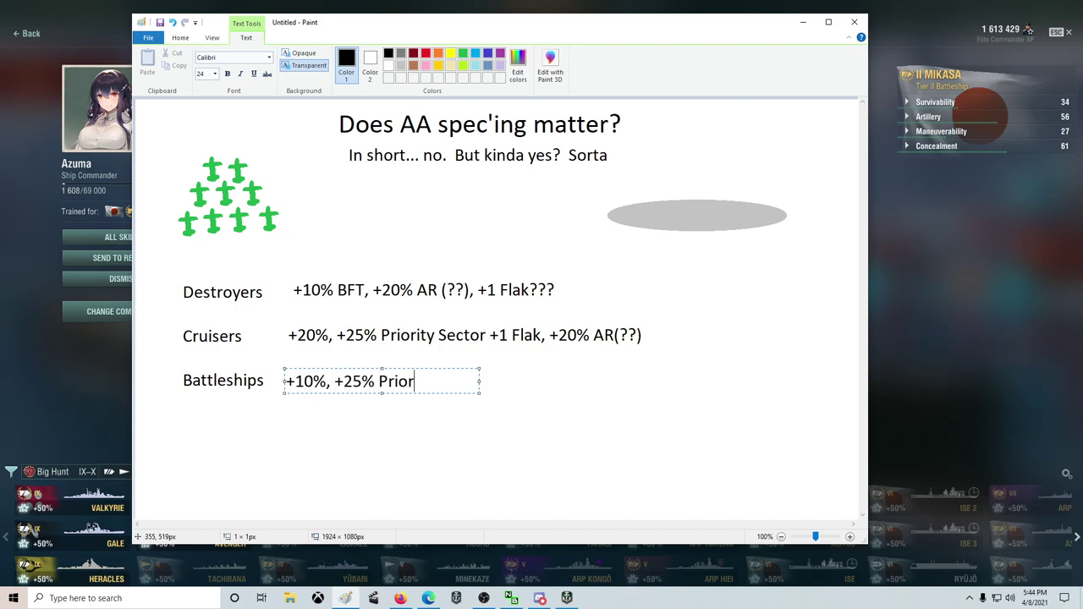
type("ity Sector ")
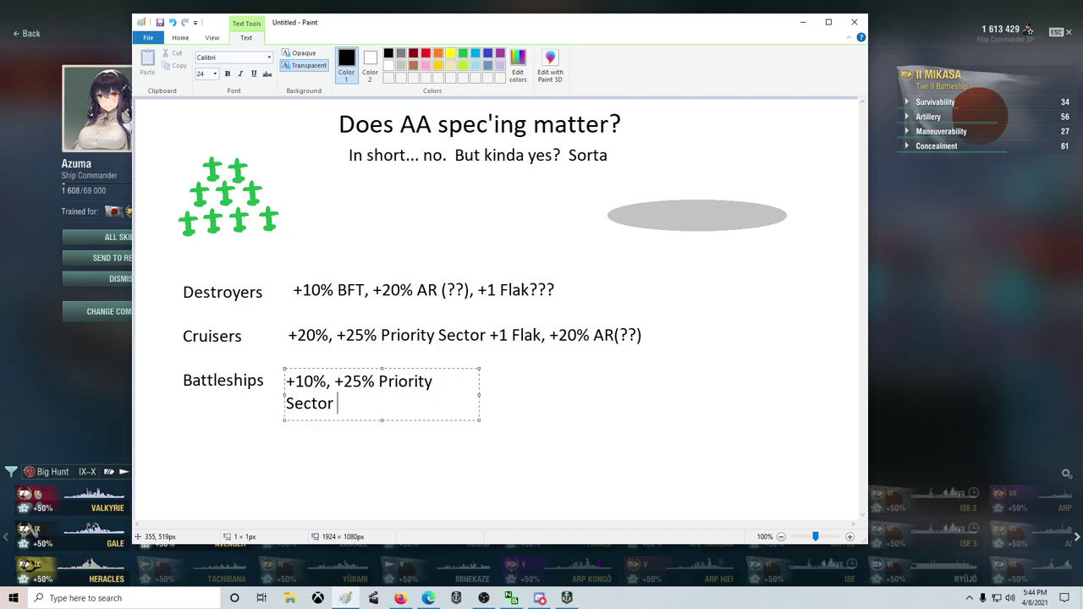
type("+1 Flak, +20% AR")
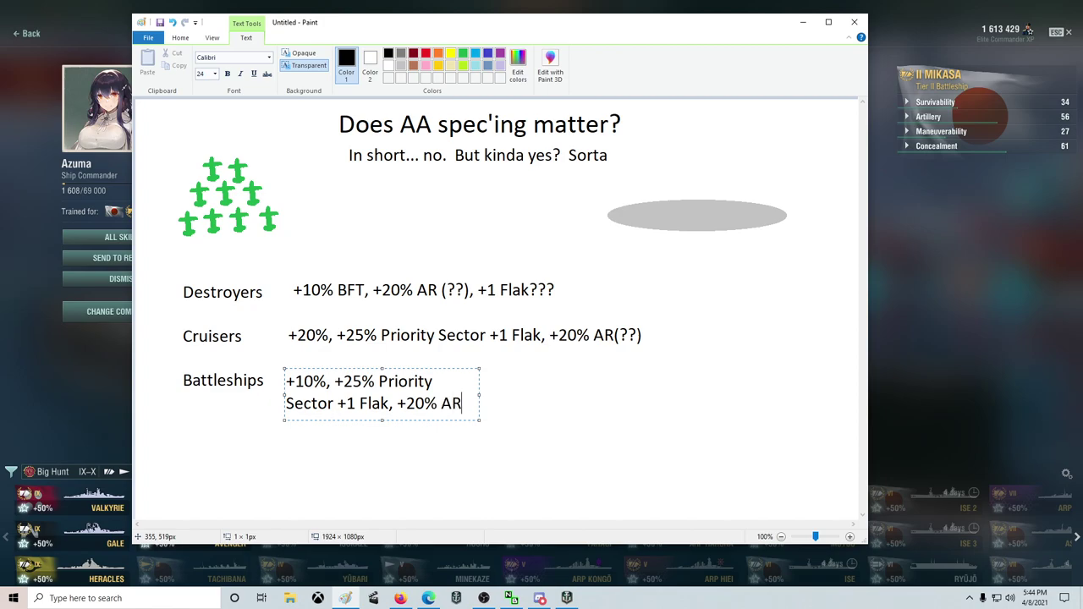
type("(??)")
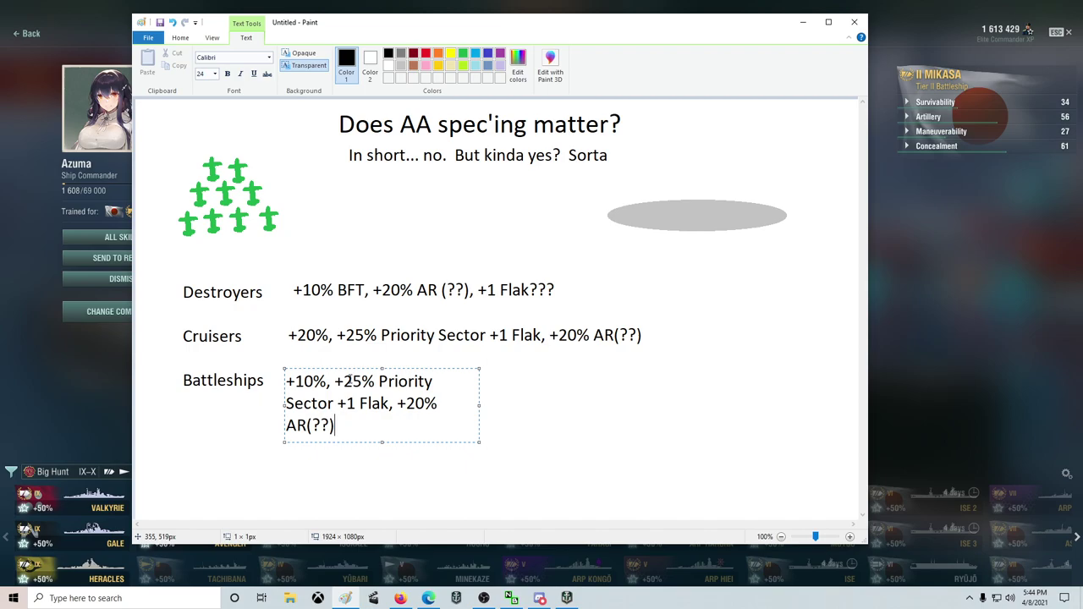
left_click(481, 407)
left_click_drag(479, 406, 655, 408)
Commit the one-line Battleships bonus text onto the canvas.
left_click(698, 407)
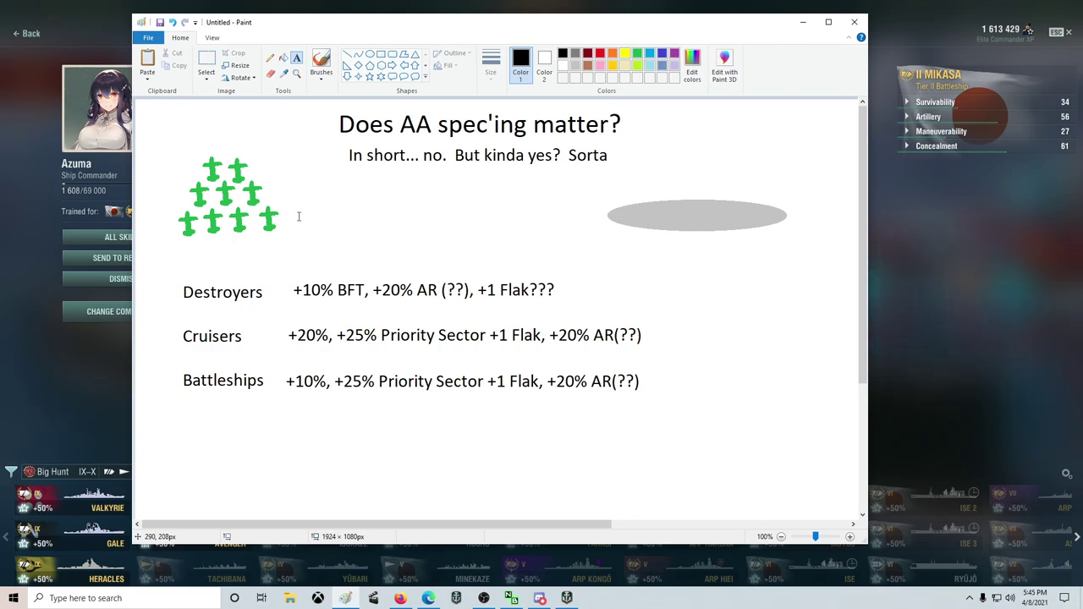
Handwrite 60k, a crossed-out figure and 2 3 above the grey ellipse with the Pencil.
left_click(517, 212)
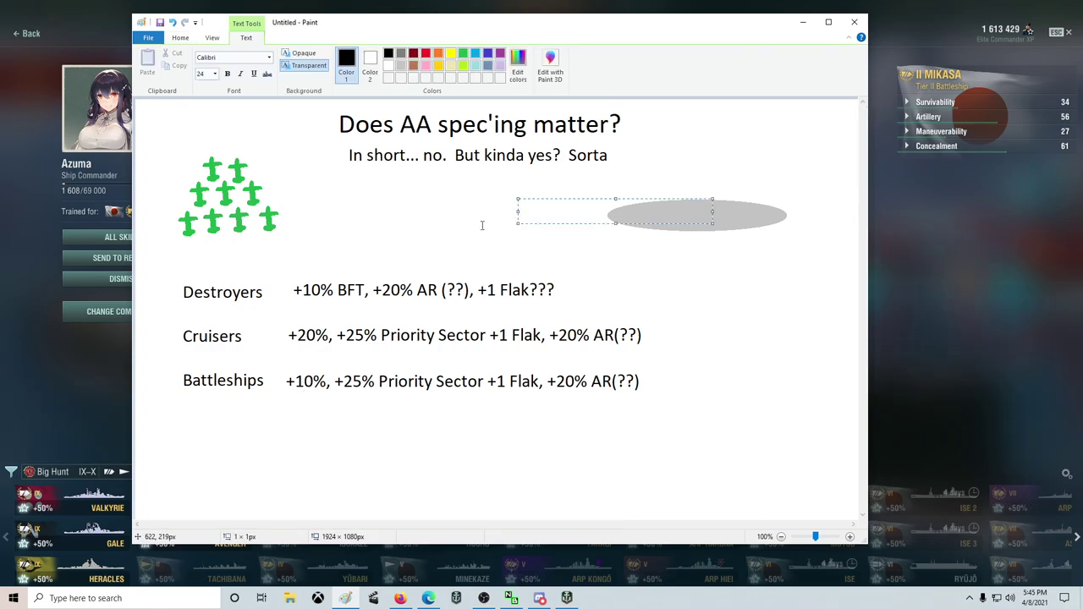
left_click(668, 284)
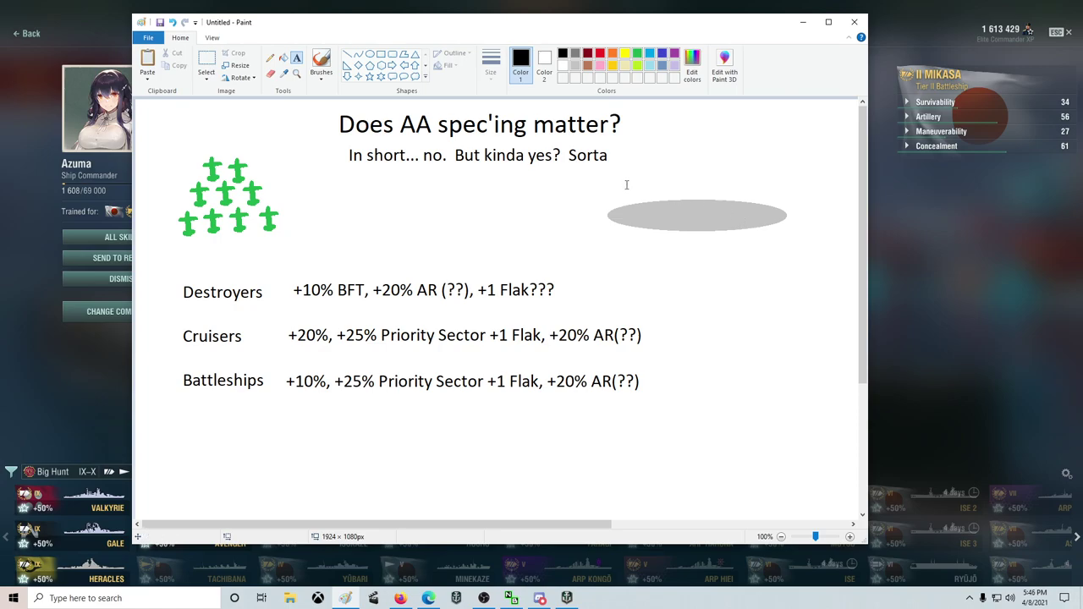
left_click(270, 57)
mouse_move(687, 175)
left_mouse_down()
mouse_move(684, 189)
mouse_move(705, 178)
mouse_move(718, 192)
left_mouse_up()
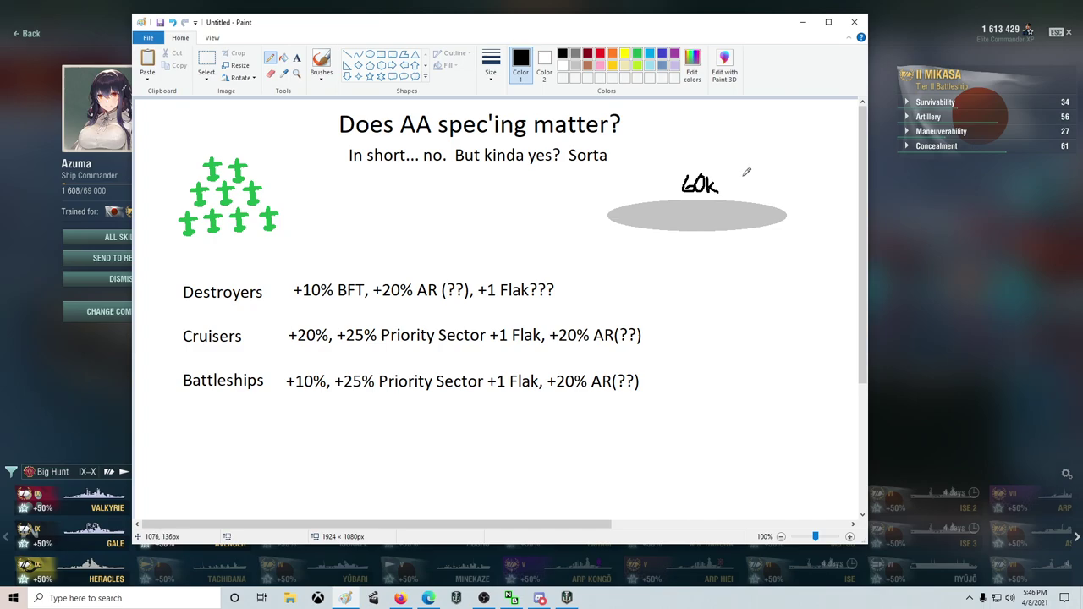
mouse_move(764, 166)
left_mouse_down()
mouse_move(761, 190)
mouse_move(771, 166)
mouse_move(774, 181)
mouse_move(748, 193)
left_mouse_up()
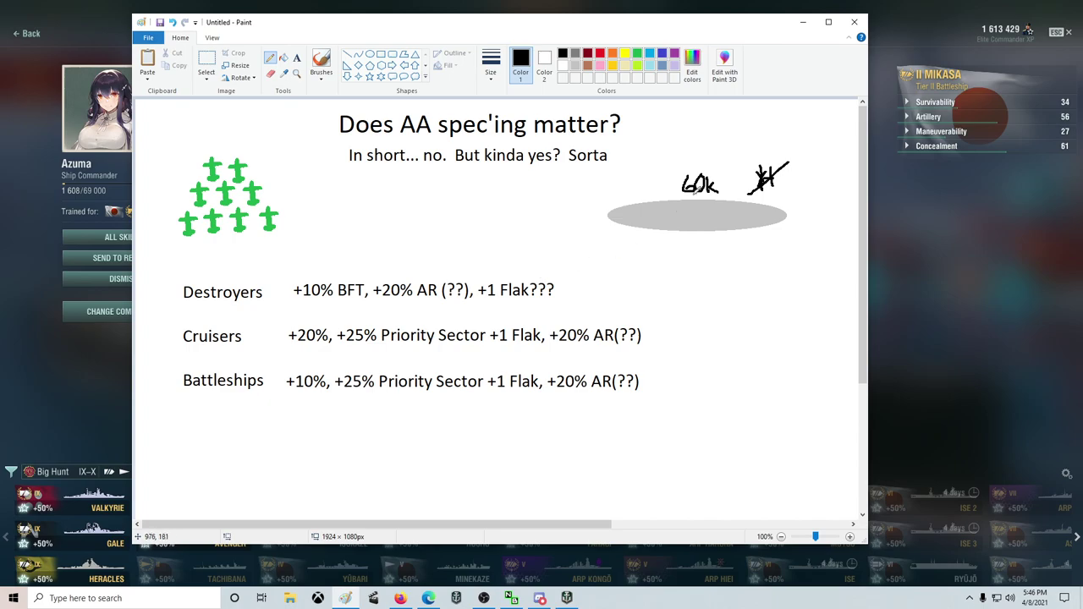
mouse_move(679, 132)
left_mouse_down()
mouse_move(692, 144)
mouse_move(773, 137)
left_mouse_up()
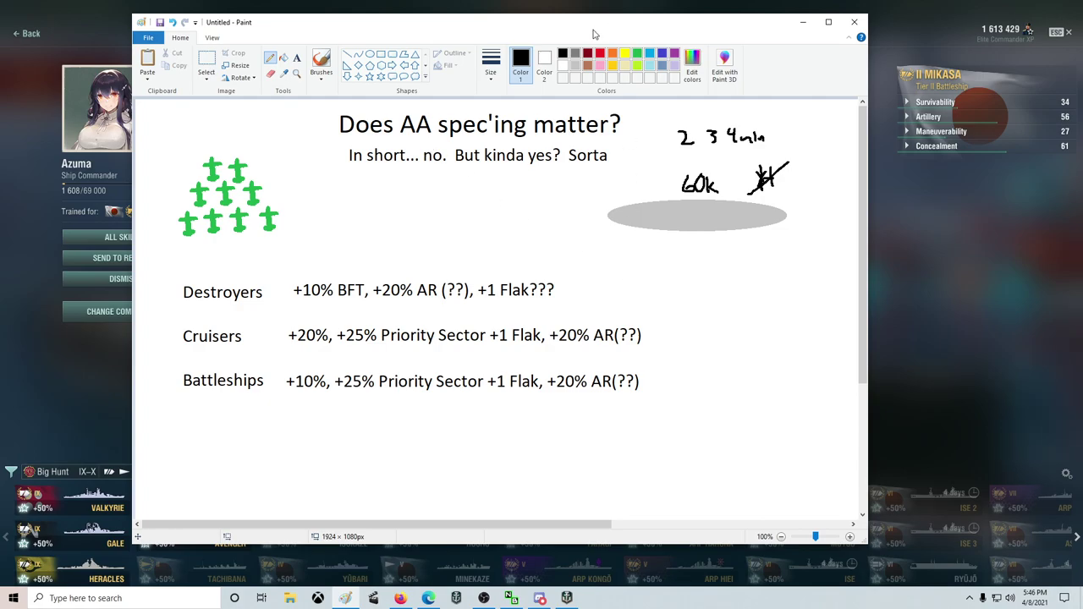
Move the Paint window to the top left and make it wider and taller.
left_click_drag(594, 34, 484, 28)
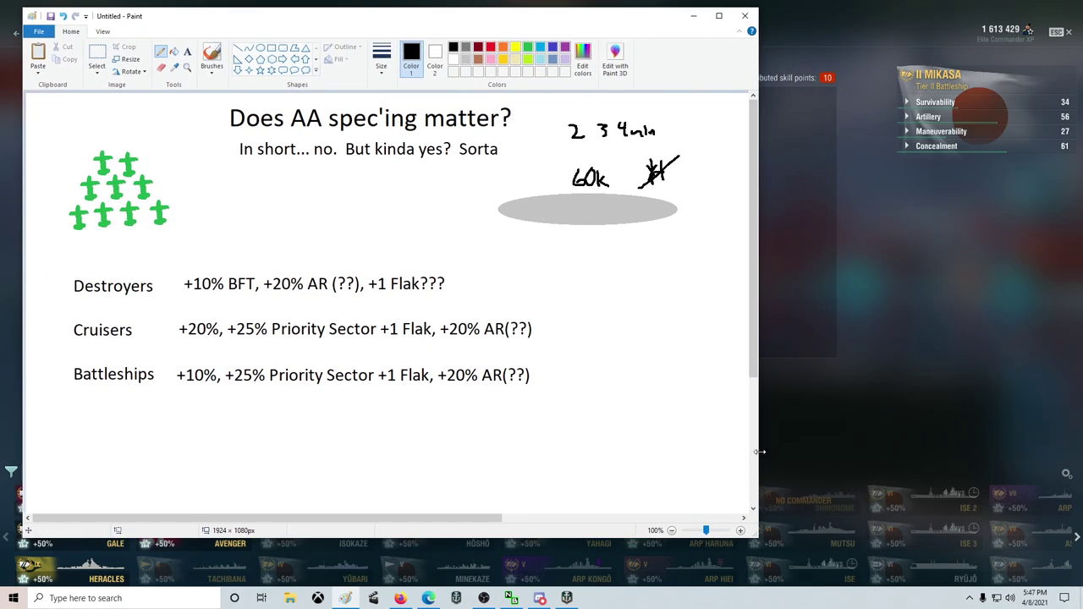
left_click_drag(759, 452, 1069, 448)
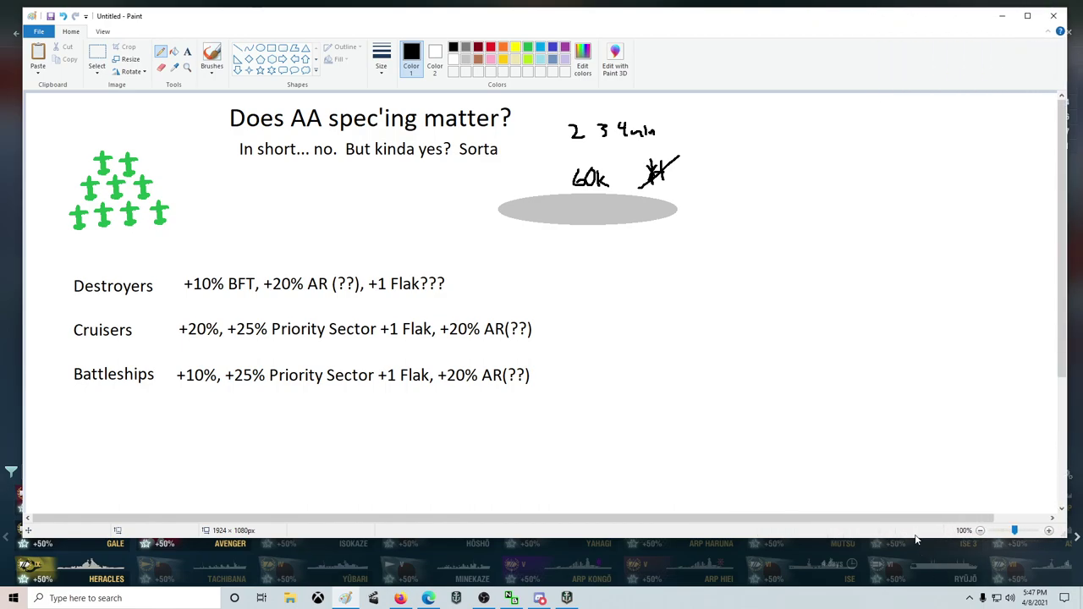
left_click_drag(914, 538, 905, 566)
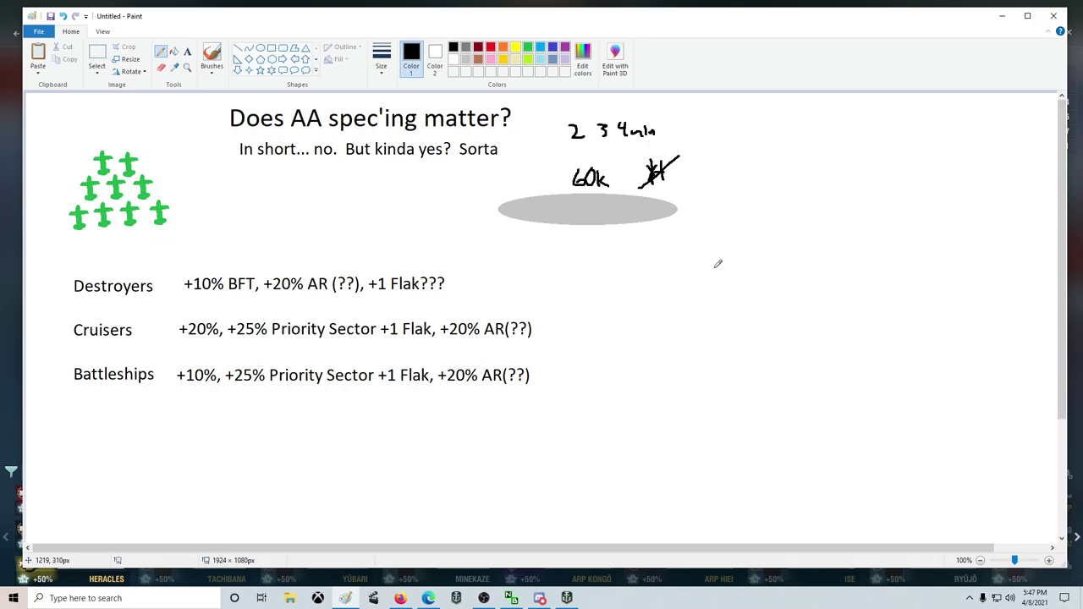
Draw two tall light grey filled ovals at the right of the canvas.
left_click(261, 48)
left_click_drag(882, 159, 903, 293)
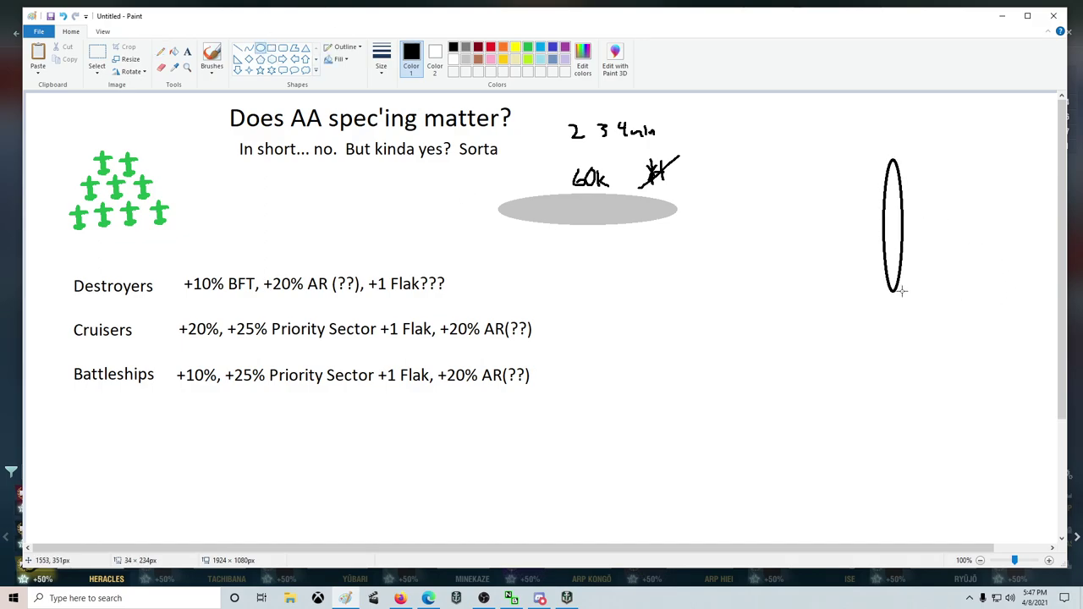
left_click(465, 47)
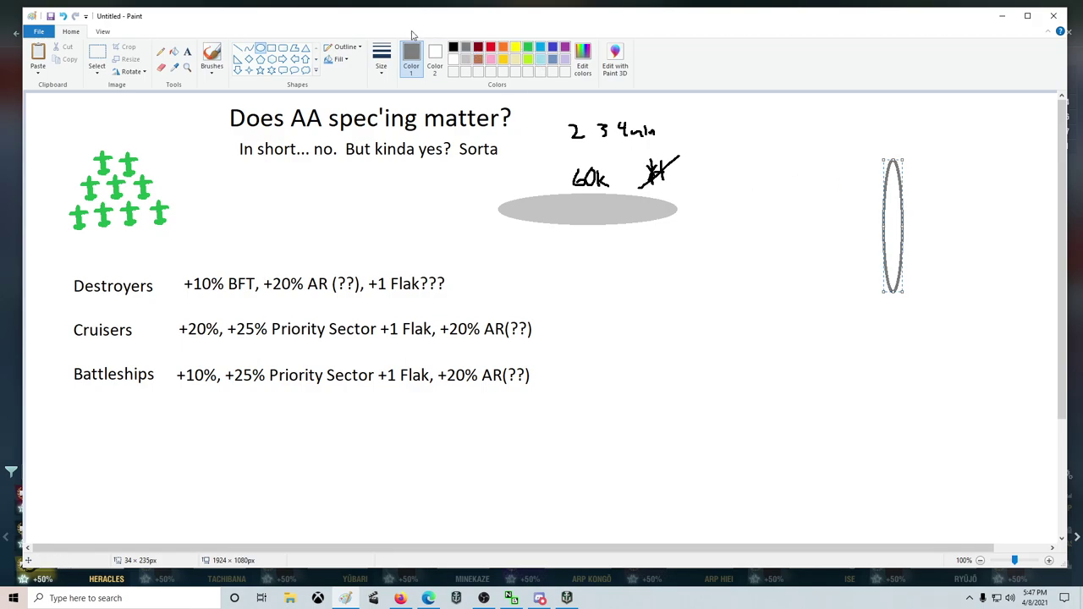
left_click(467, 60)
left_click(173, 52)
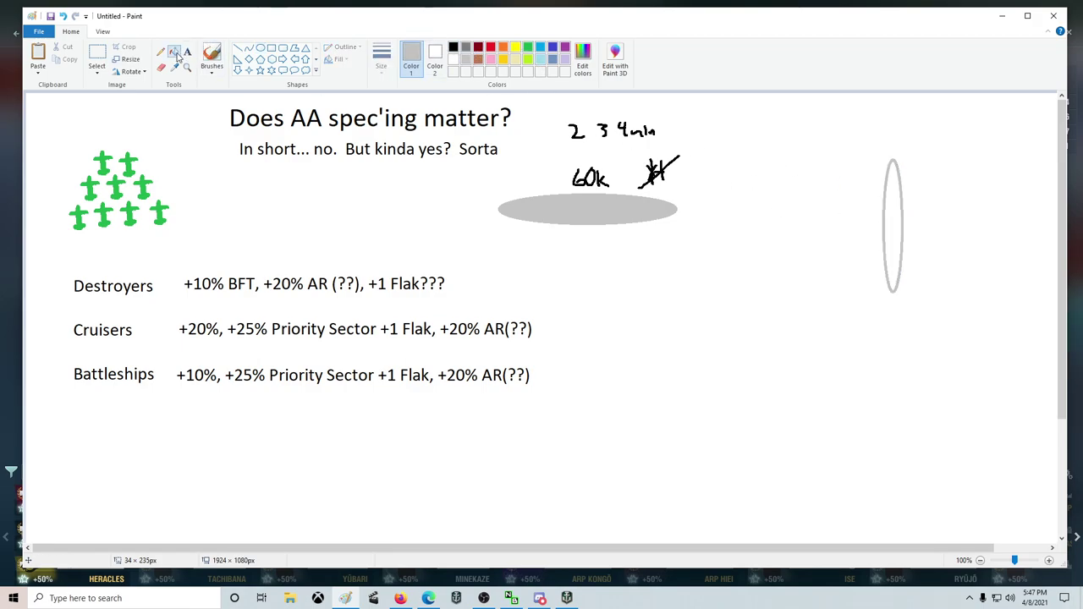
left_click(891, 201)
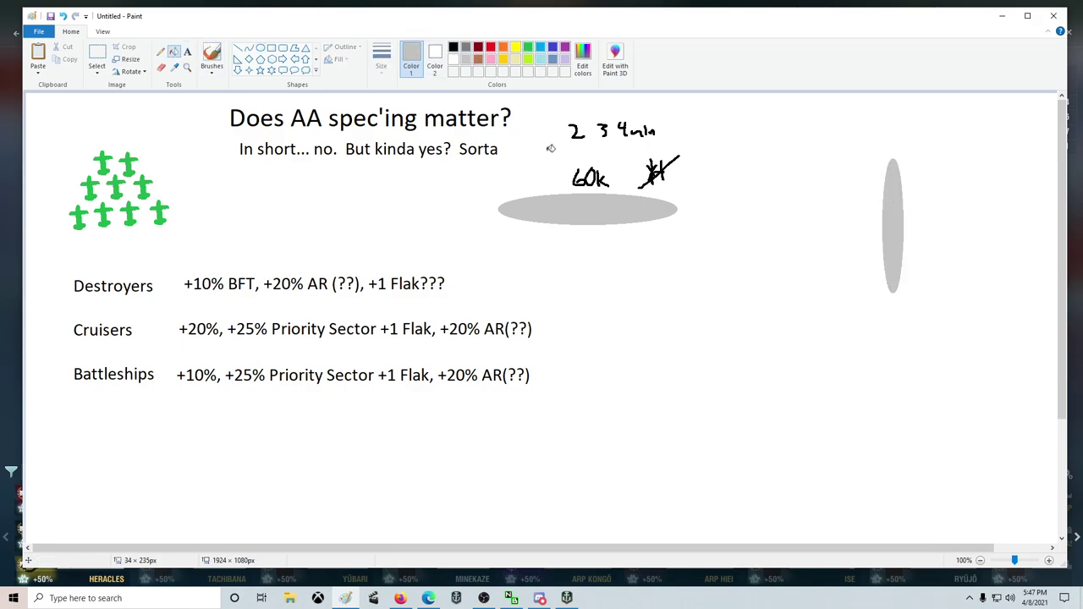
left_click(260, 48)
left_click_drag(925, 183, 942, 326)
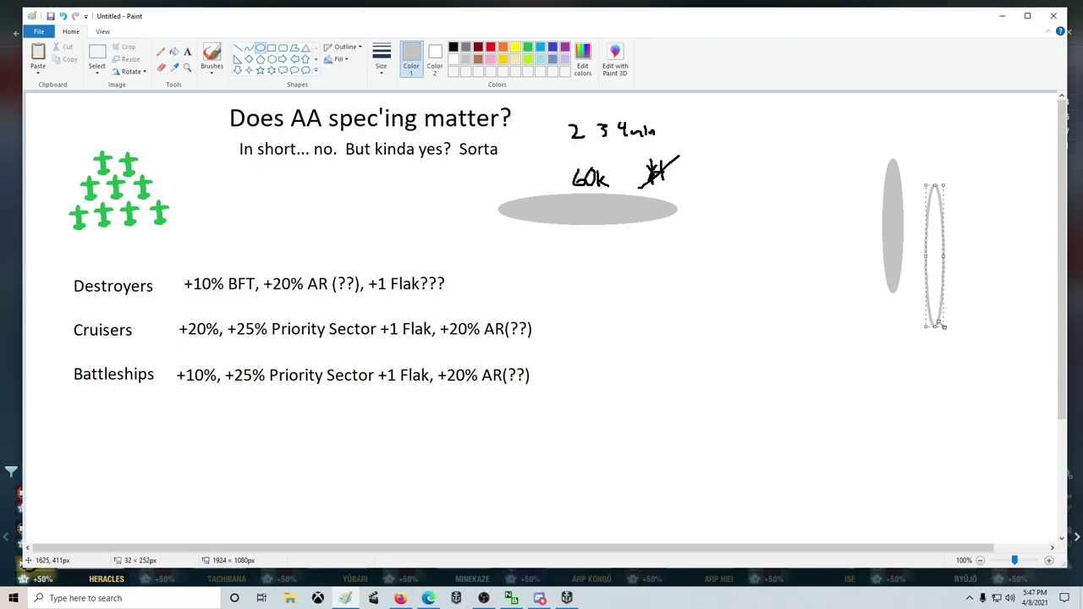
left_click(174, 52)
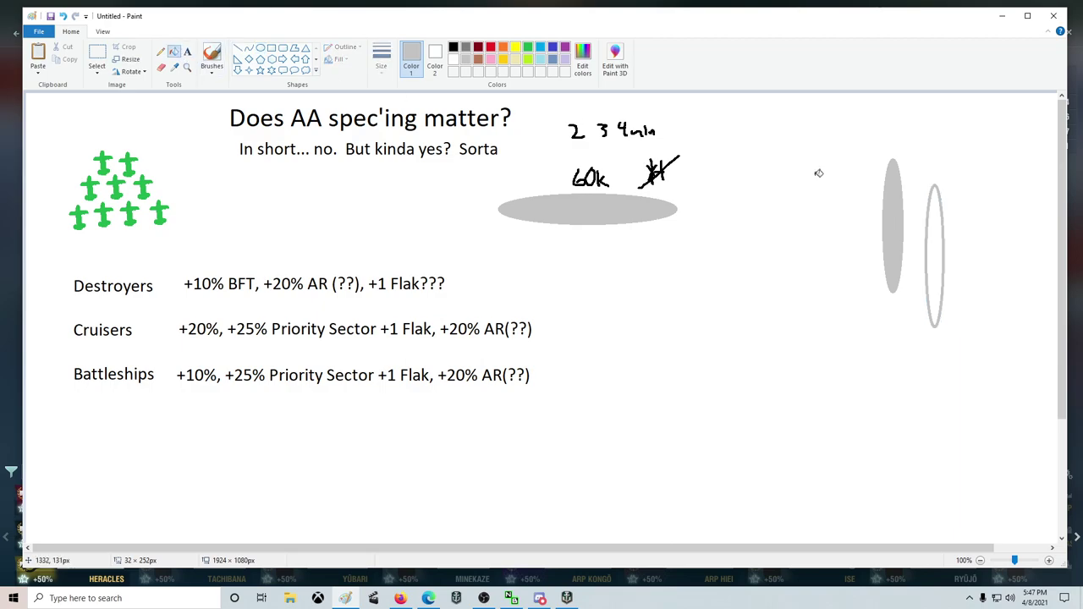
left_click(934, 238)
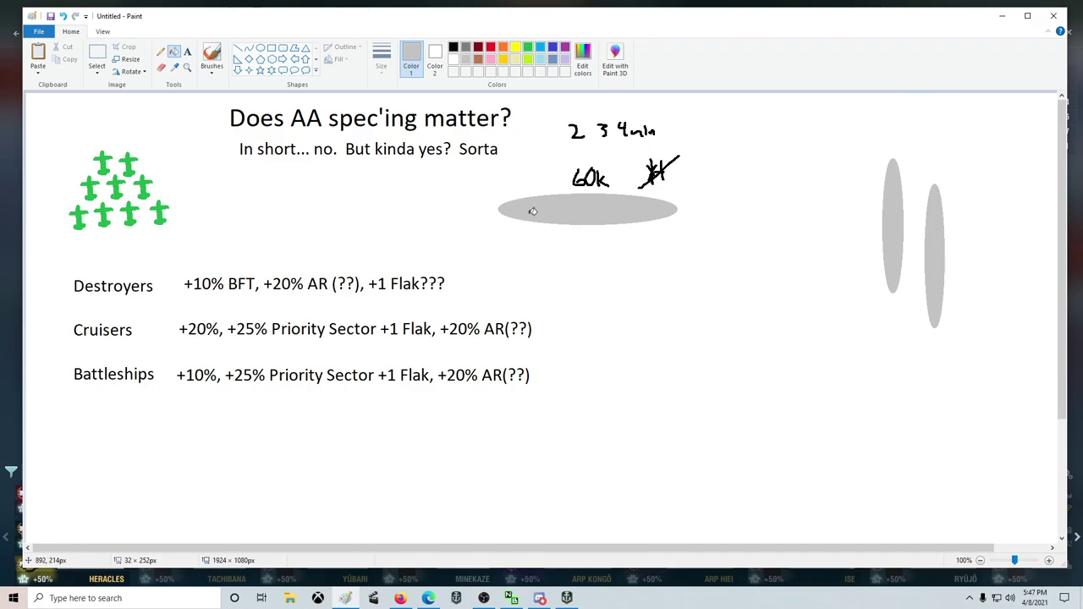
Type the black label 'Hakuryu (!)' below the ovals.
left_click(187, 52)
left_click(453, 47)
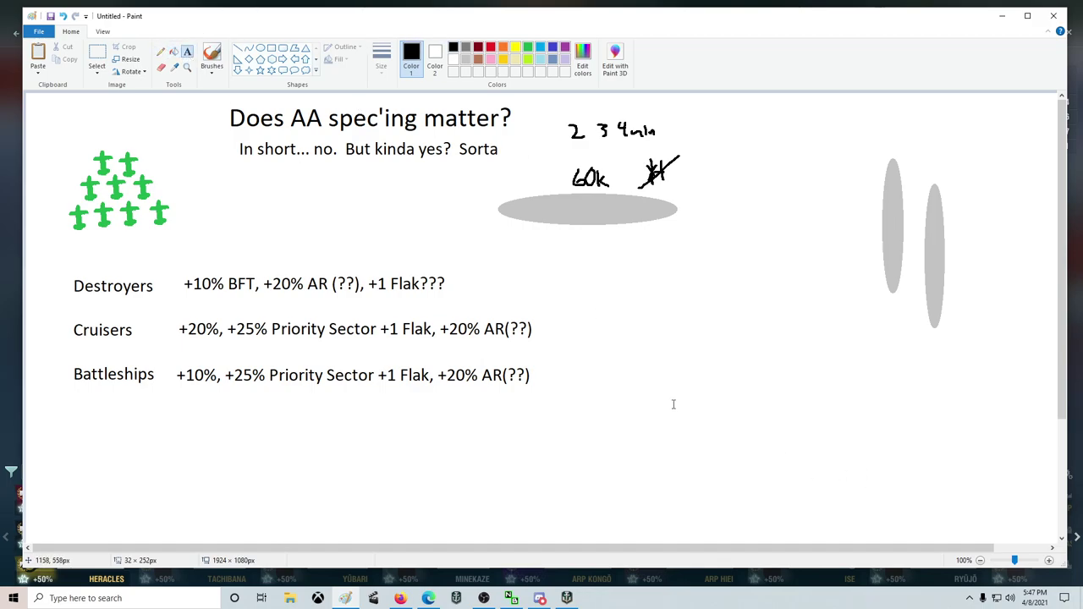
left_click(658, 432)
type("Hakuryu")
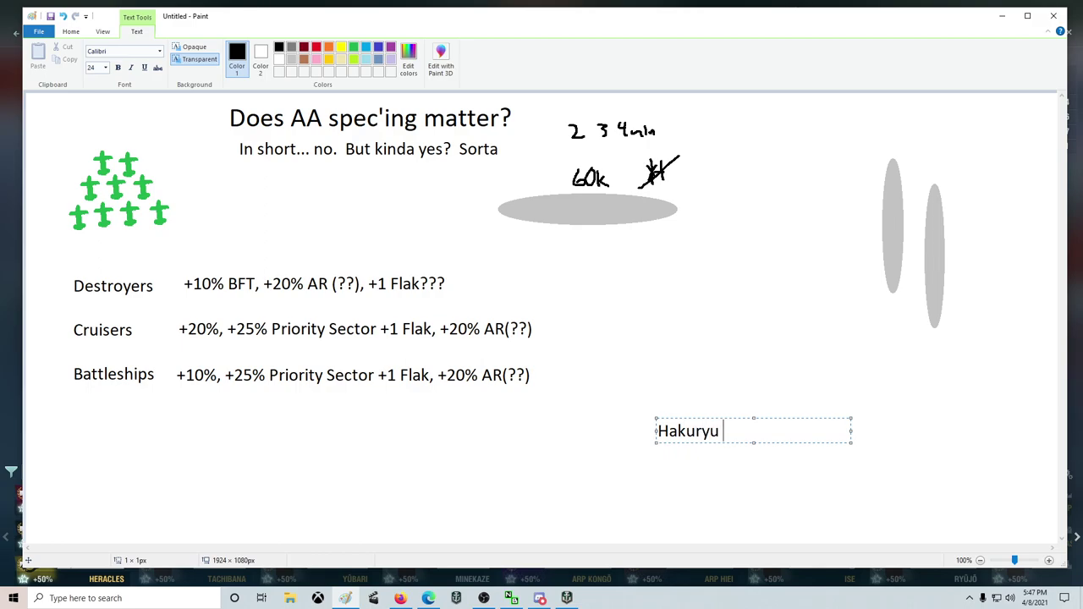
type(" (!")
key("BackSpace")
key("BackSpace")
type("(!)")
Commit the Hakuryu label, then set the game's battle type to Random Battle.
left_click(682, 473)
key("alt+Tab")
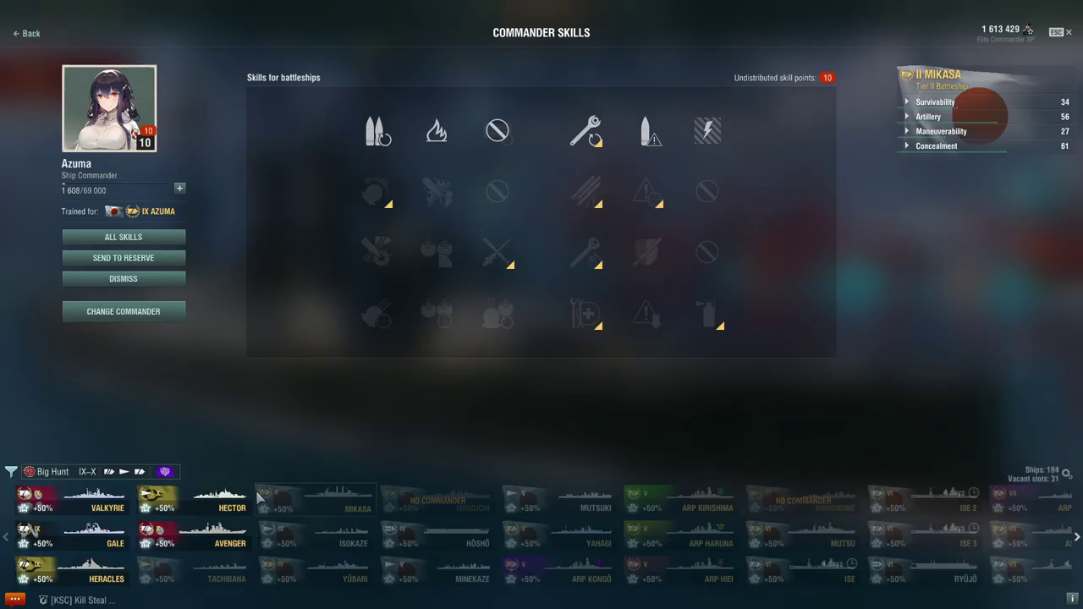
key("Escape")
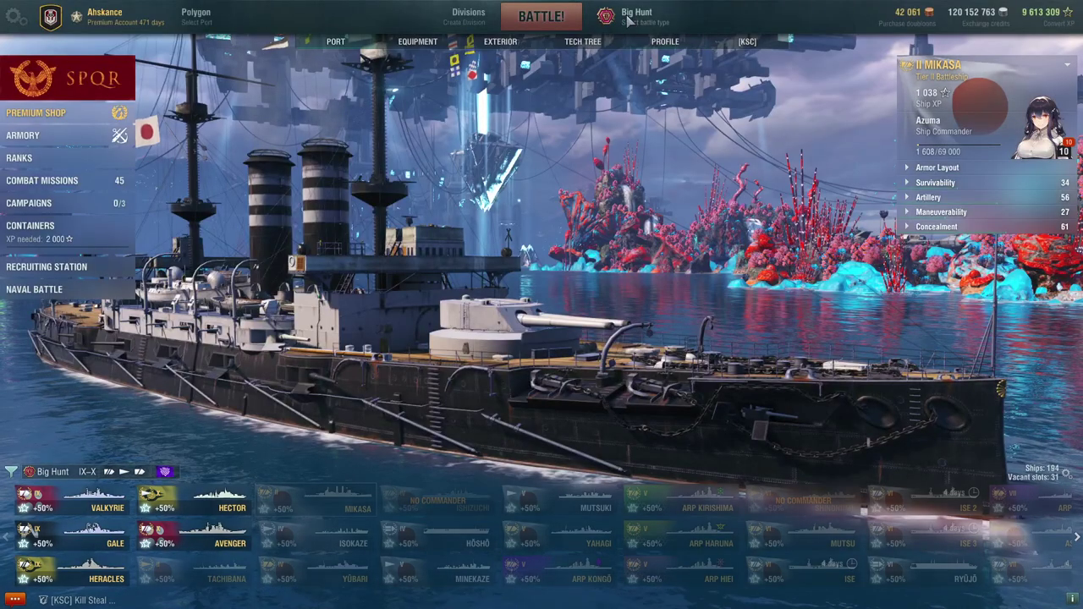
left_click(641, 19)
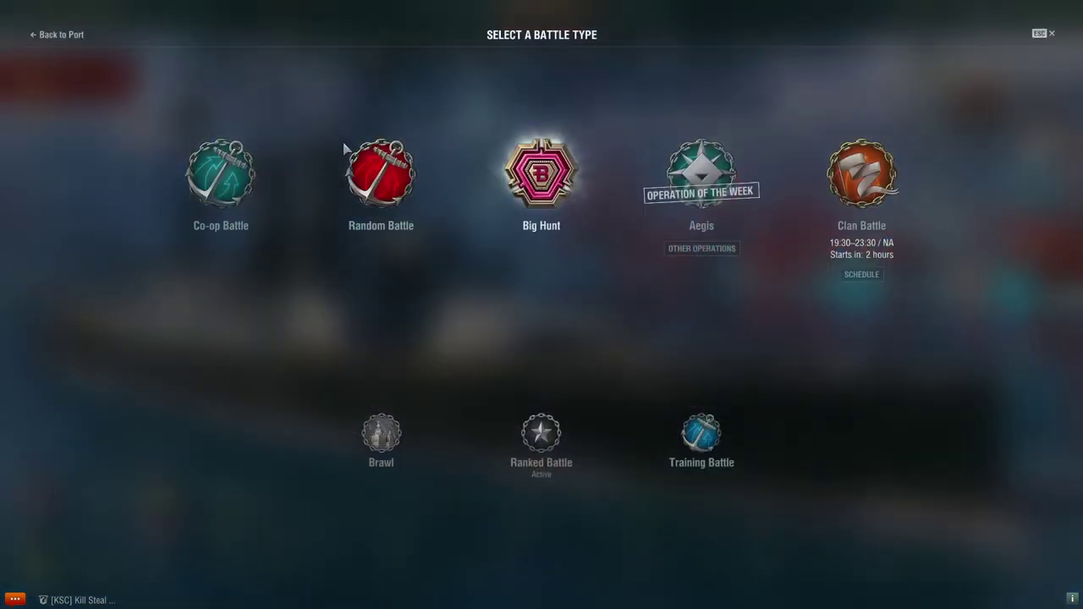
left_click(382, 186)
Filter to carriers, view the Hakuryu's equipment and an upgrade slot, then return to Paint.
left_click(10, 474)
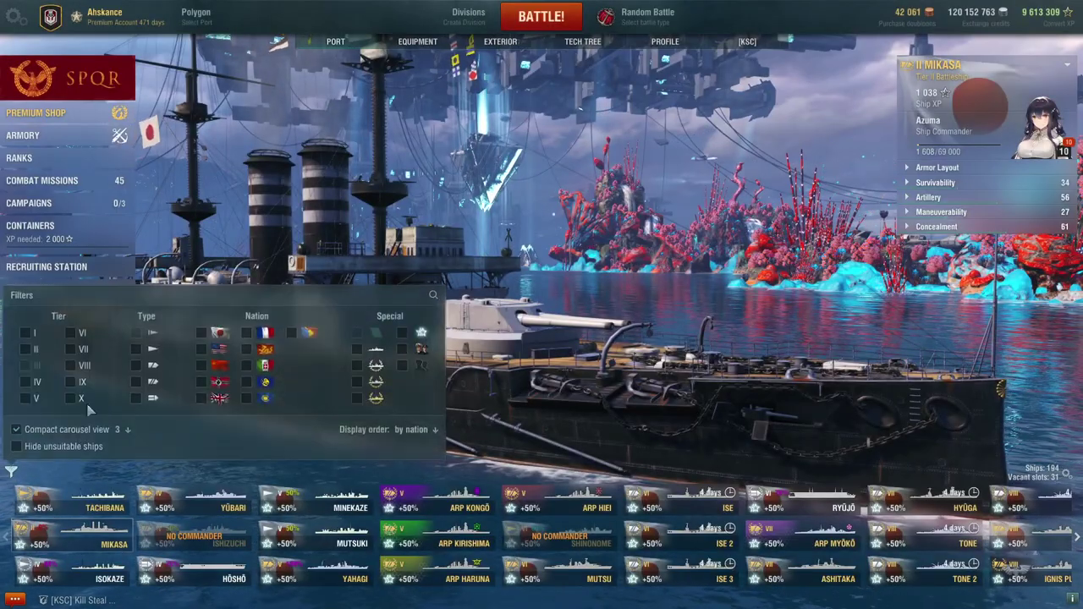
left_click(10, 474)
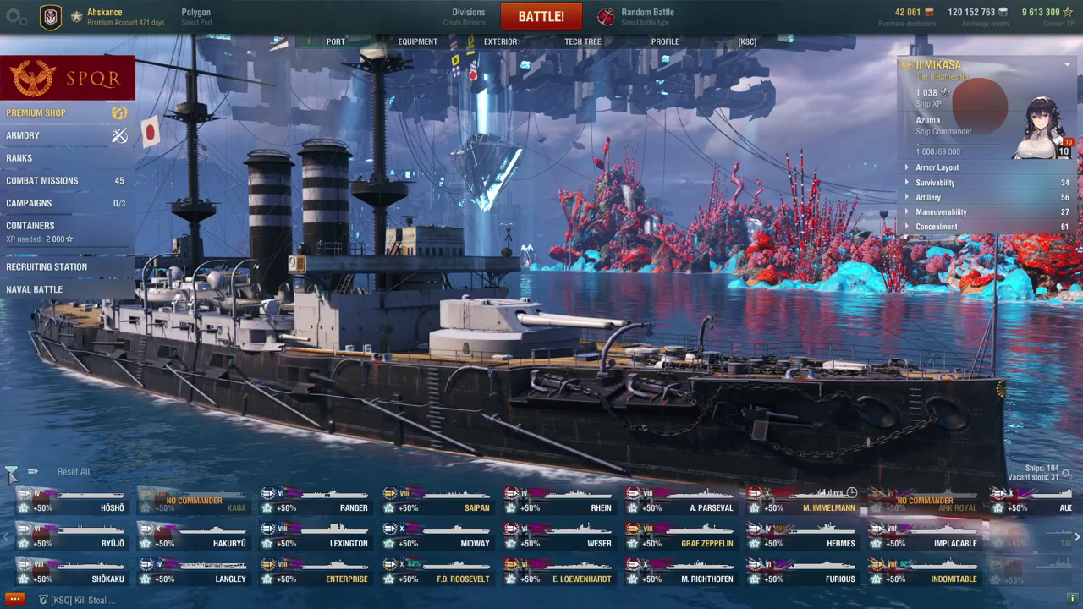
left_click(211, 545)
left_click(417, 41)
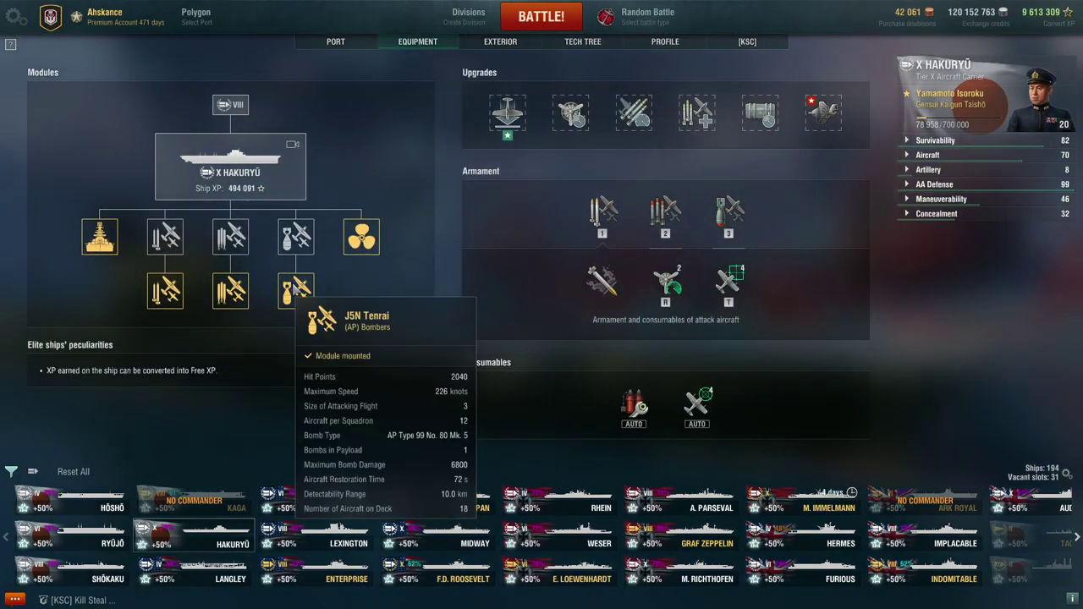
left_click(773, 123)
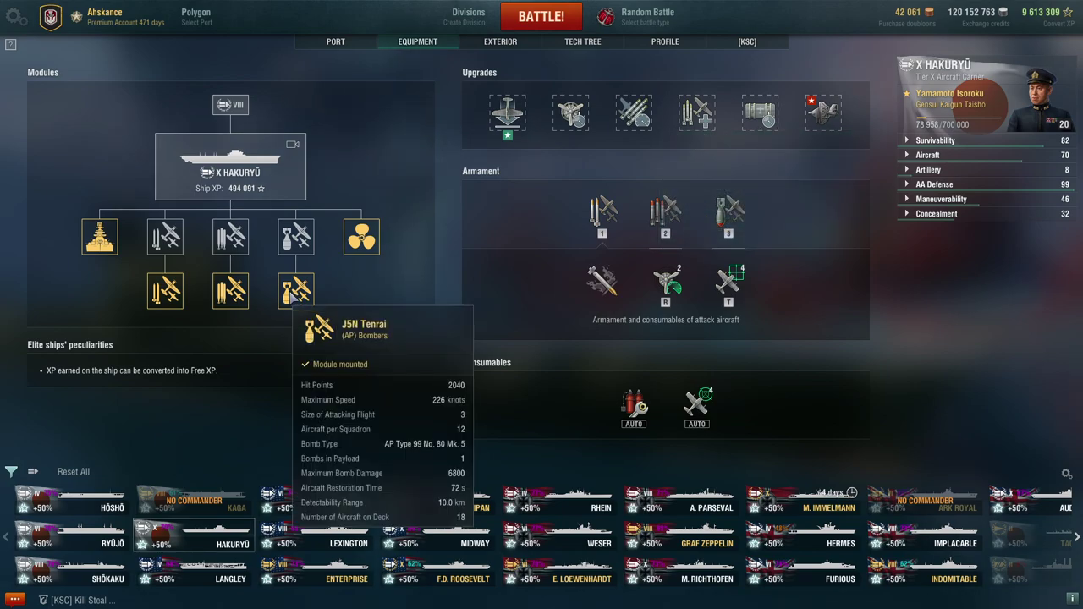
key("alt+Tab")
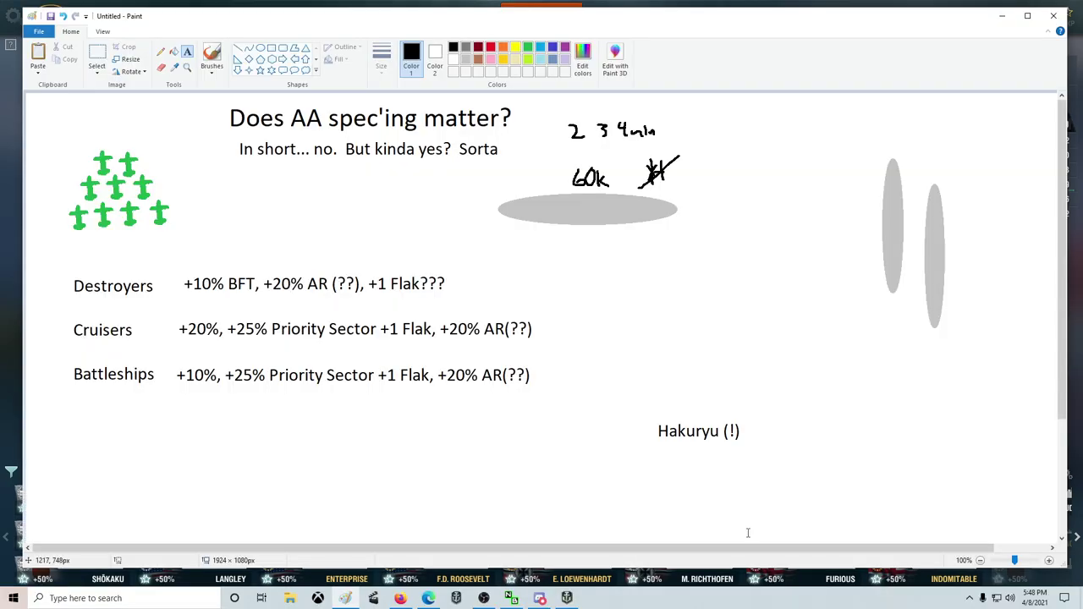
Type '20 Dive bombers' and position the note just beneath Hakuryu (!).
left_click(675, 461)
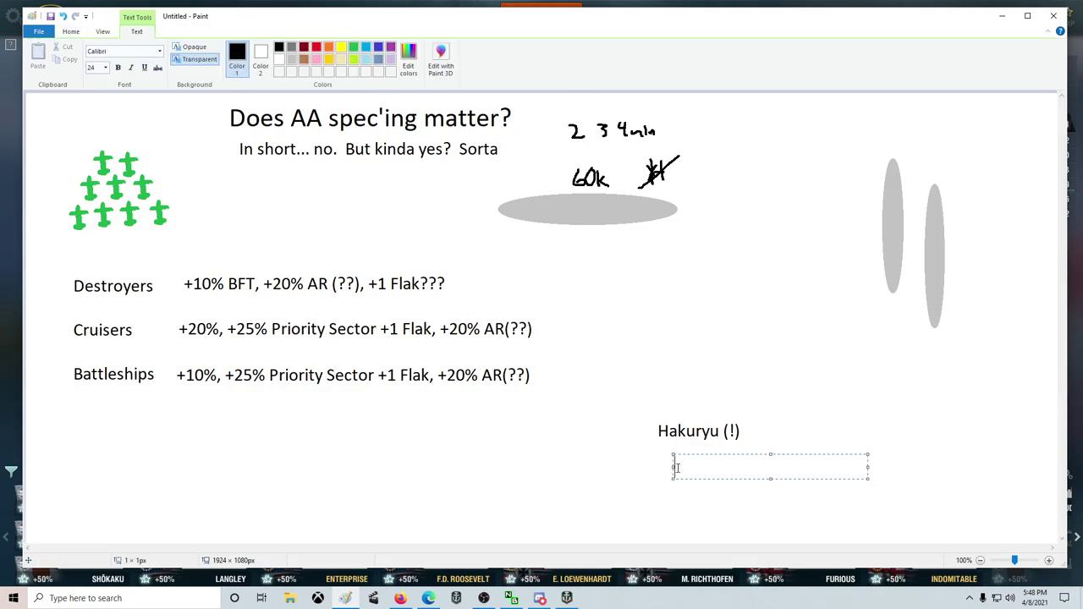
type("20 Dive bombers")
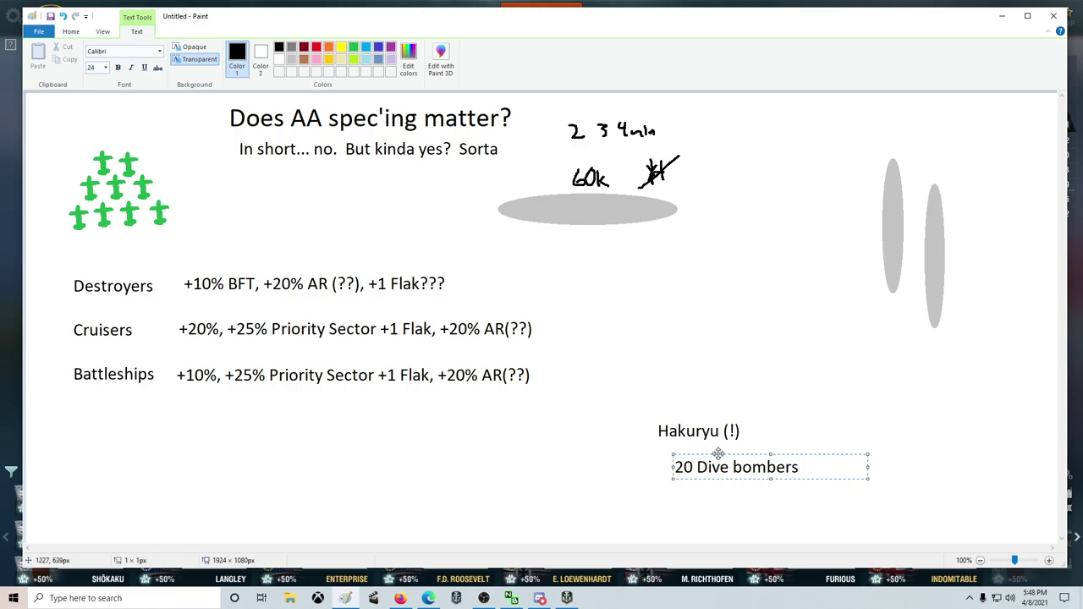
left_click_drag(719, 454, 704, 447)
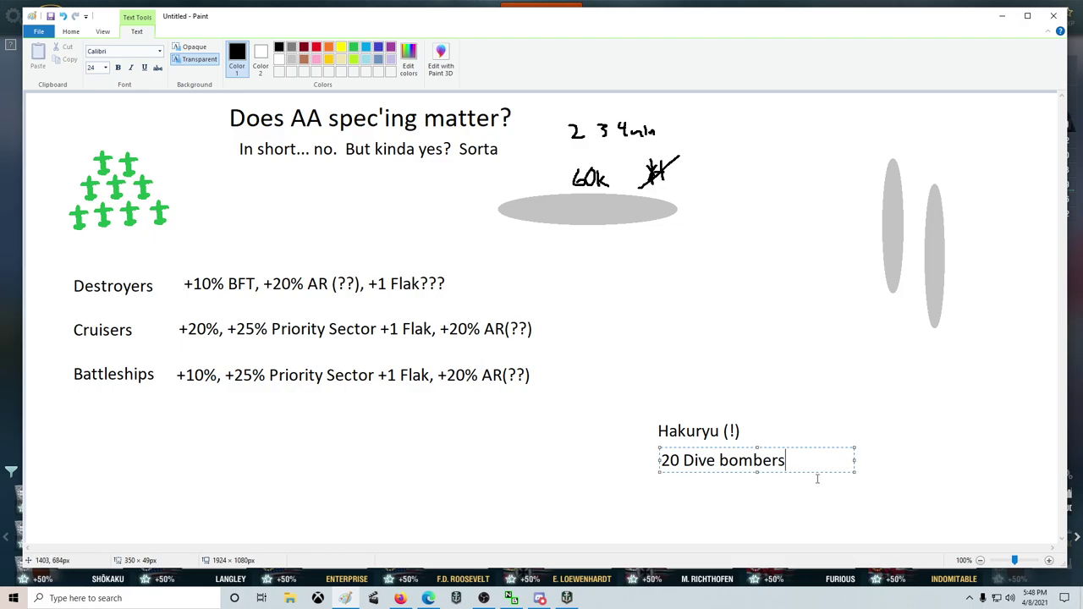
Add '-- 25,500 damage' on a second line and commit the note.
type("25.5k")
key("BackSpace")
key("BackSpace")
key("BackSpace")
type(",500 damage")
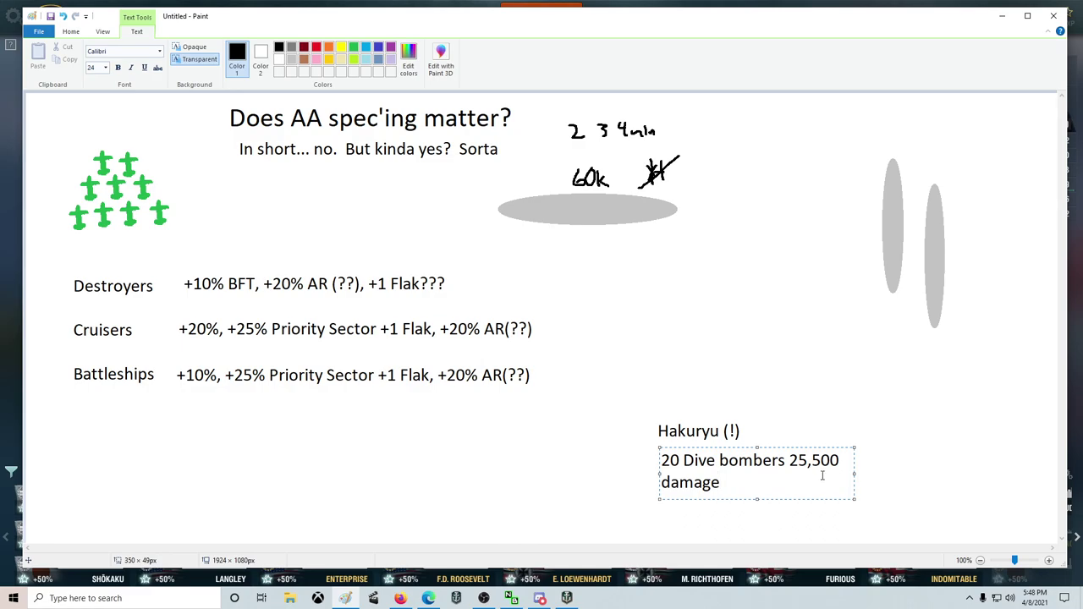
left_click(790, 460)
key("Return")
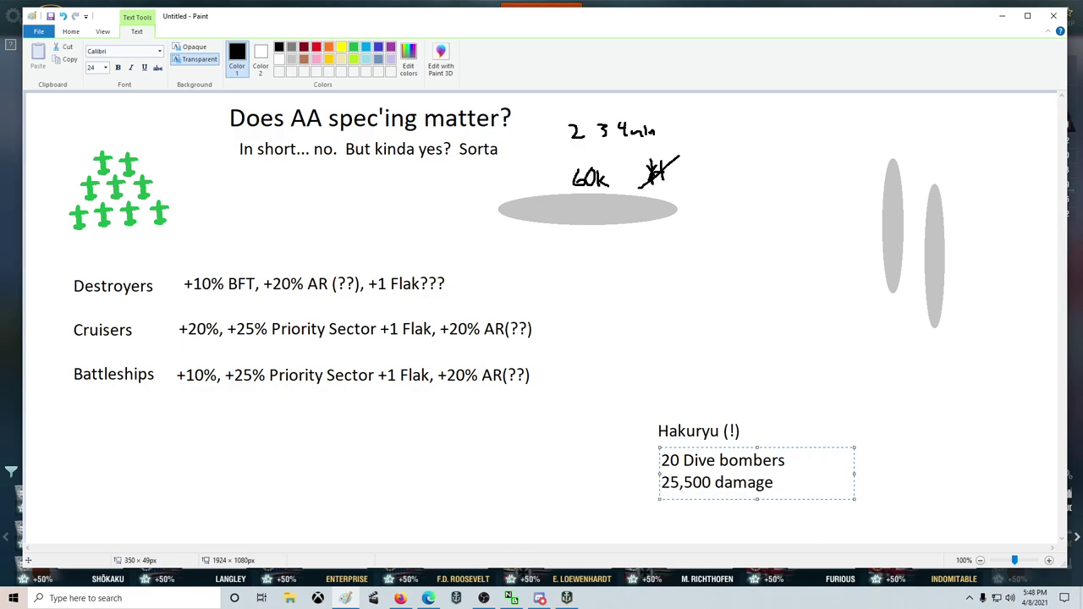
type("0")
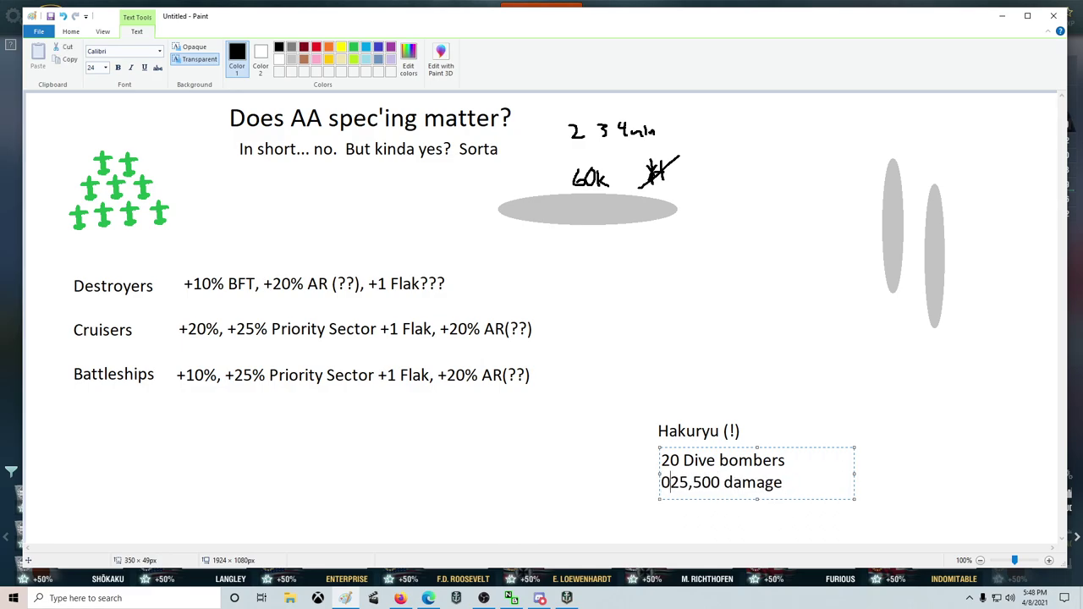
key("BackSpace")
type("--")
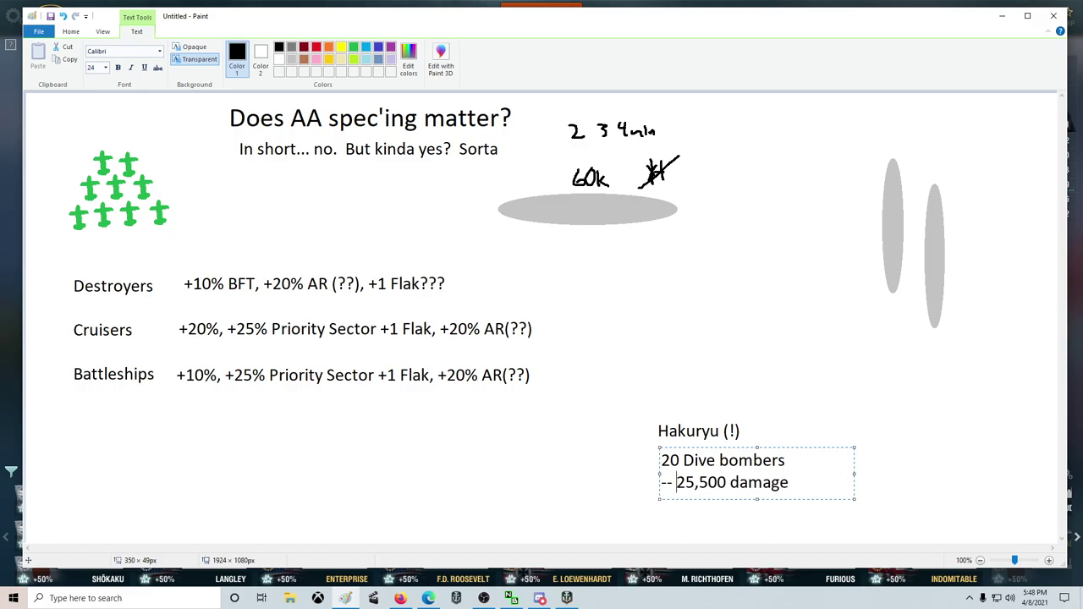
left_click(931, 439)
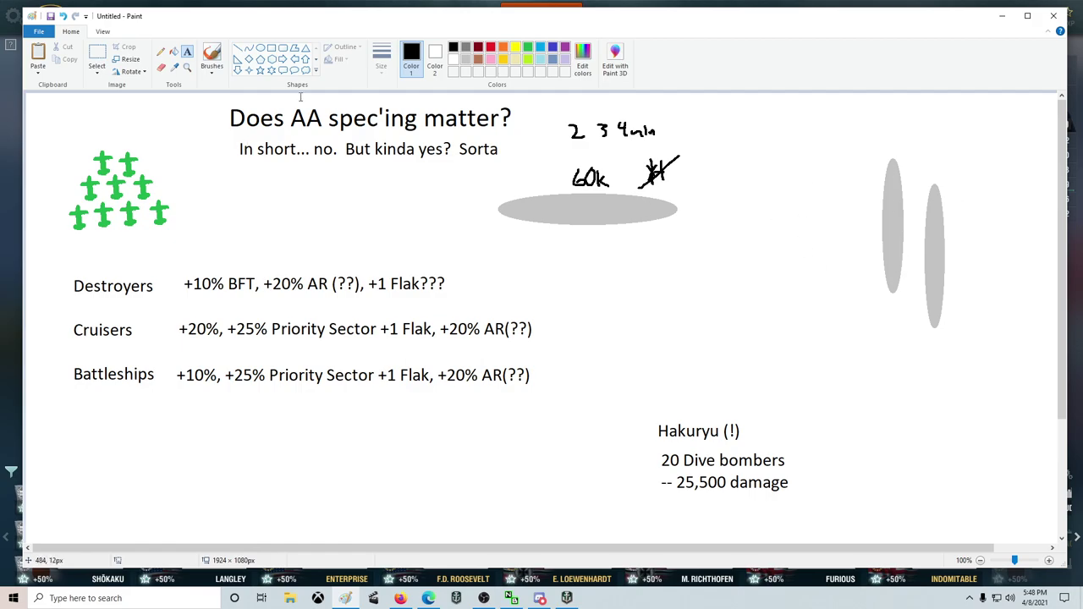
With the Pencil, write a 3 beside each grey ellipse and a -6 below them.
left_click(160, 51)
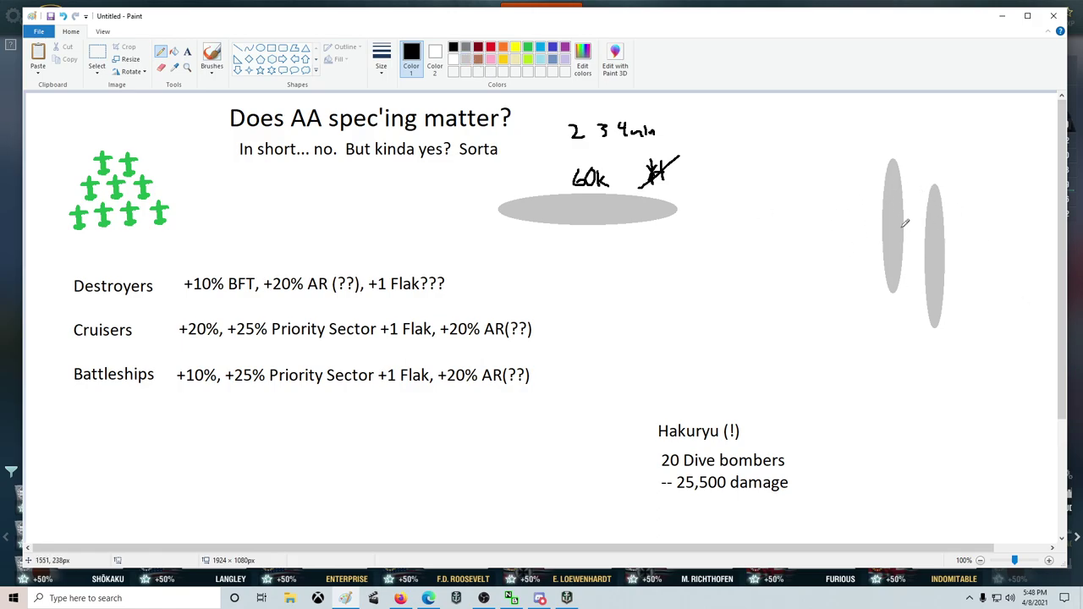
mouse_move(847, 223)
left_mouse_down()
mouse_move(857, 230)
mouse_move(848, 239)
left_mouse_up()
left_click_drag(969, 248, 962, 266)
mouse_move(917, 356)
left_mouse_down()
mouse_move(910, 373)
mouse_move(894, 370)
left_mouse_up()
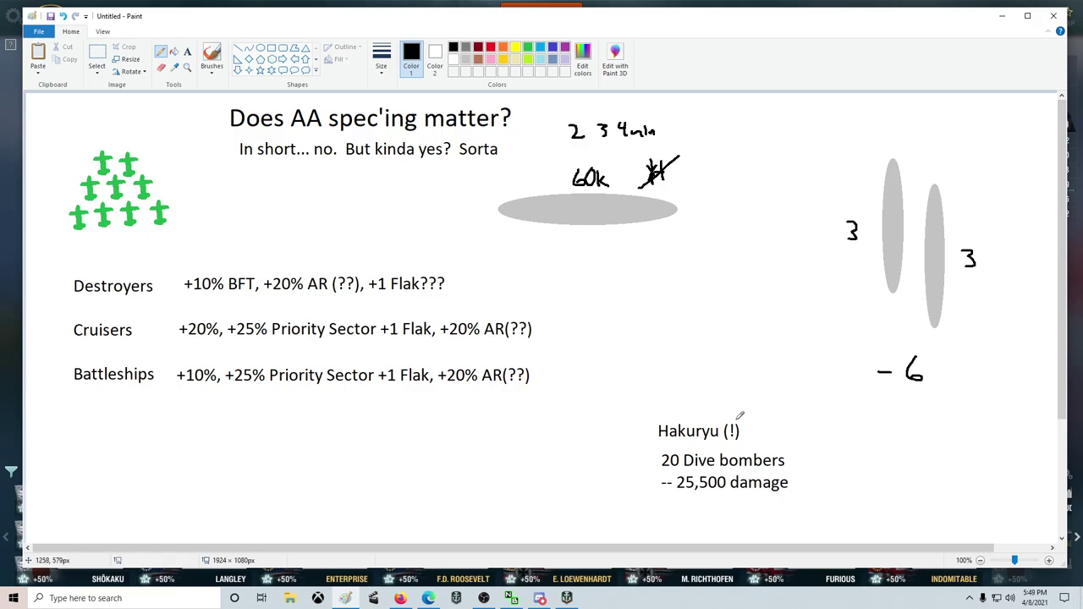
Write 12-3 = 9, draw a curve linking the math, and begin 20-6=14 at lower right.
mouse_move(641, 307)
left_mouse_down()
mouse_move(642, 331)
mouse_move(699, 321)
mouse_move(694, 332)
mouse_move(720, 318)
left_mouse_up()
mouse_move(709, 324)
left_mouse_down()
mouse_move(748, 315)
mouse_move(750, 330)
left_mouse_up()
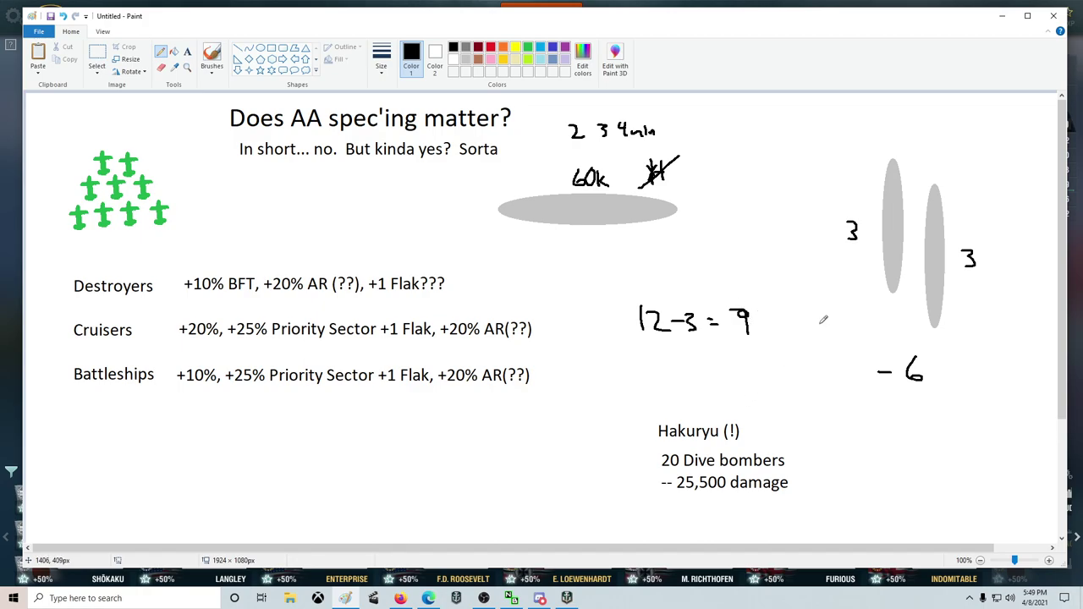
mouse_move(737, 386)
left_mouse_down()
mouse_move(785, 385)
mouse_move(910, 340)
mouse_move(890, 320)
mouse_move(907, 292)
mouse_move(898, 261)
left_mouse_up()
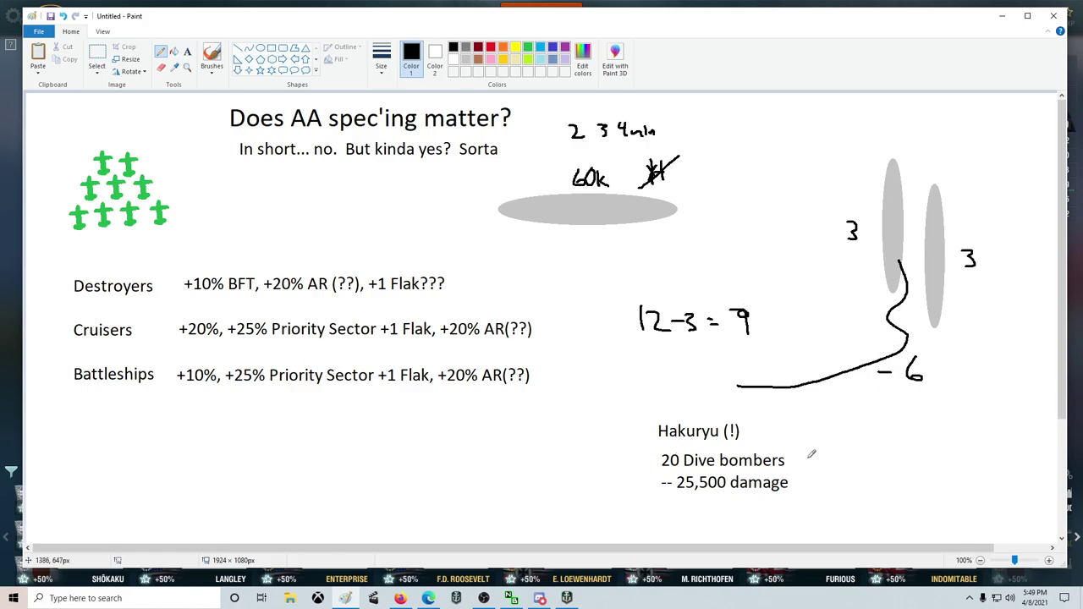
mouse_move(988, 447)
left_mouse_down()
mouse_move(1005, 460)
mouse_move(1015, 449)
mouse_move(1005, 497)
left_mouse_up()
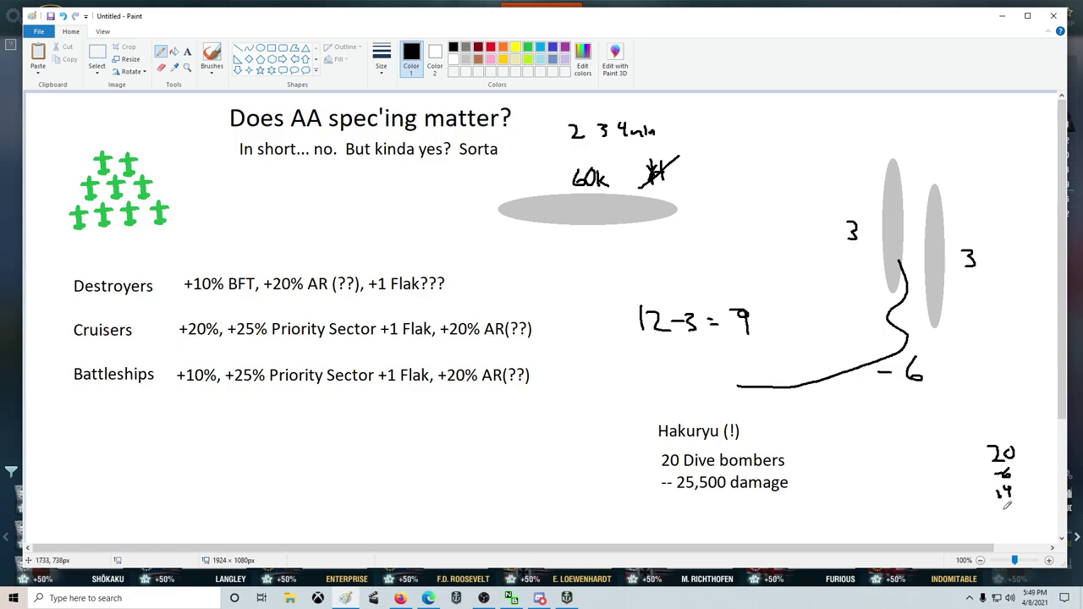
Finish 20-6=14, add 8+2 with a circled 10, and circle the -6.
left_click_drag(1005, 505, 1005, 509)
mouse_move(1017, 511)
left_mouse_down()
mouse_move(1049, 506)
mouse_move(1049, 494)
mouse_move(1047, 520)
left_mouse_up()
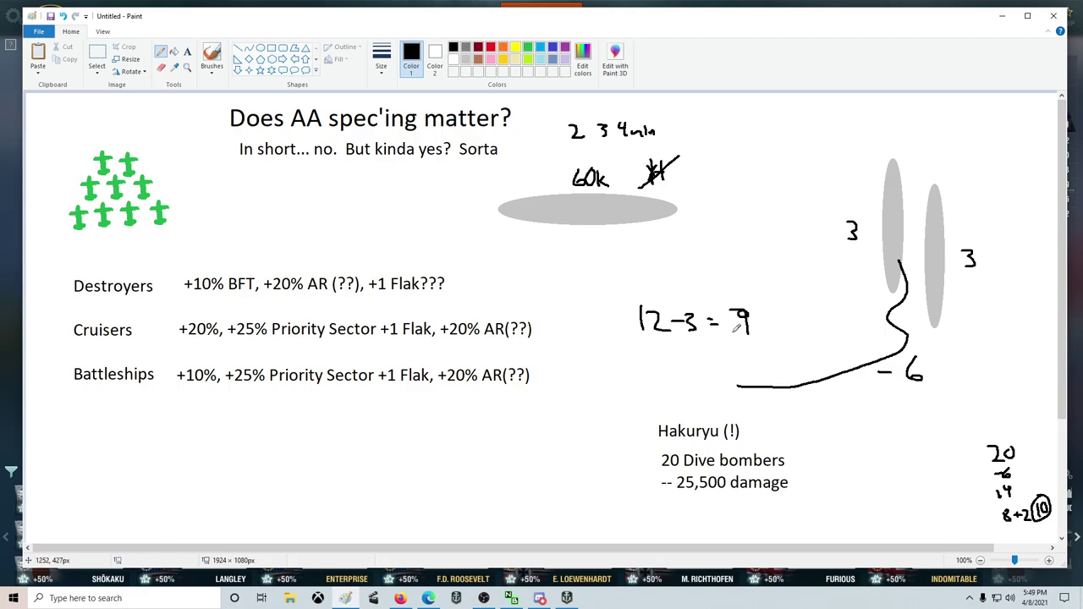
mouse_move(894, 346)
left_mouse_down()
mouse_move(933, 359)
mouse_move(892, 348)
left_mouse_up()
Add a circled 4 below the damage note and draw an X over the left ellipse.
mouse_move(875, 484)
left_mouse_down()
mouse_move(885, 494)
mouse_move(902, 488)
mouse_move(875, 480)
left_mouse_up()
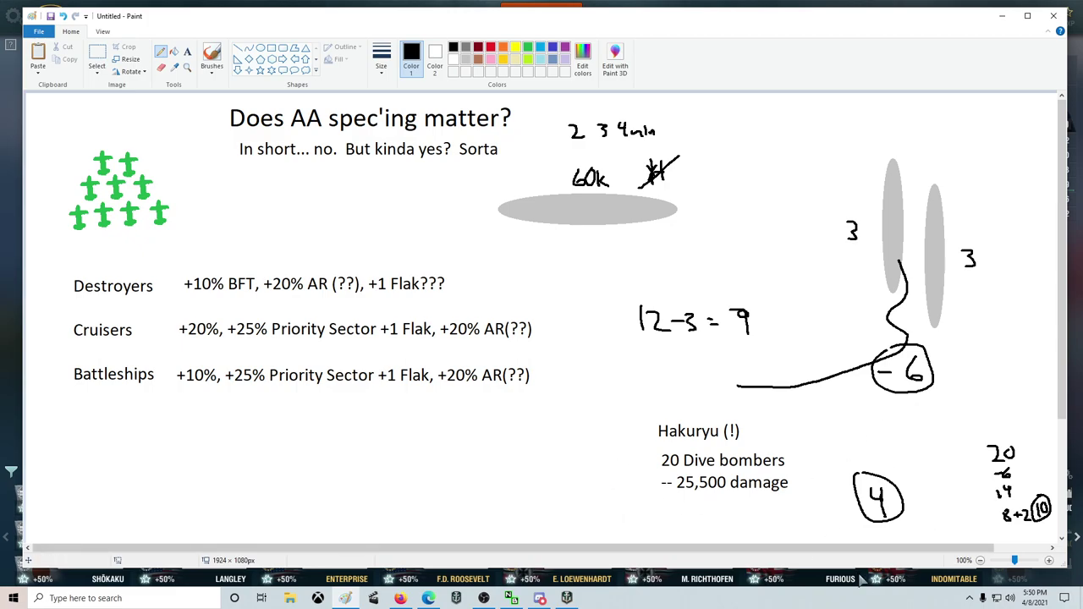
left_click_drag(915, 200, 874, 260)
left_click_drag(876, 206, 913, 252)
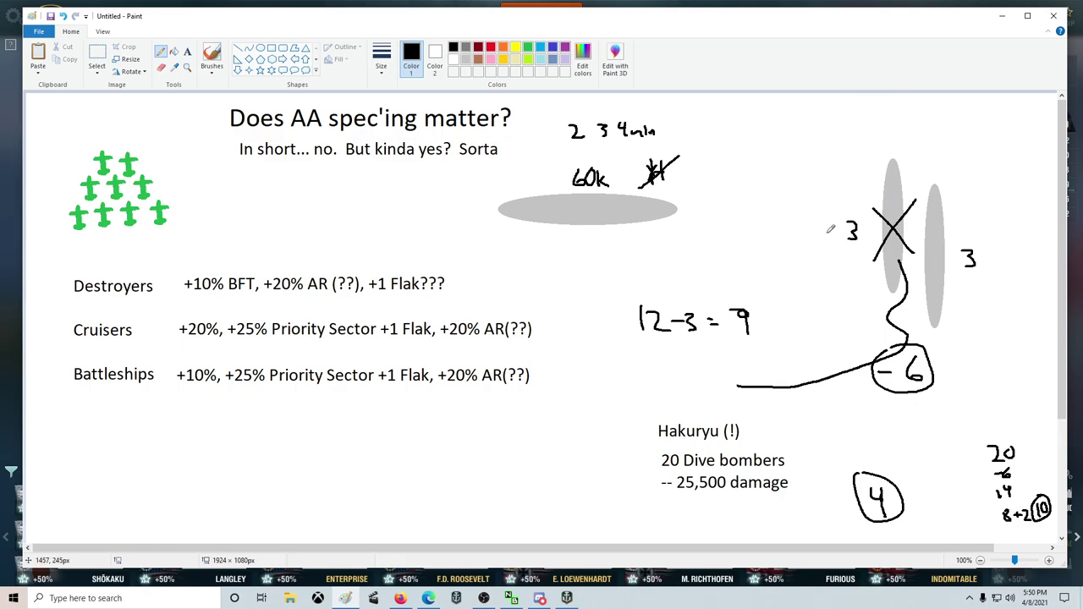
Undo fifteen pencil strokes, clearing the X, circles and sums so only the two 3s remain.
left_click(62, 17)
left_click(62, 17)
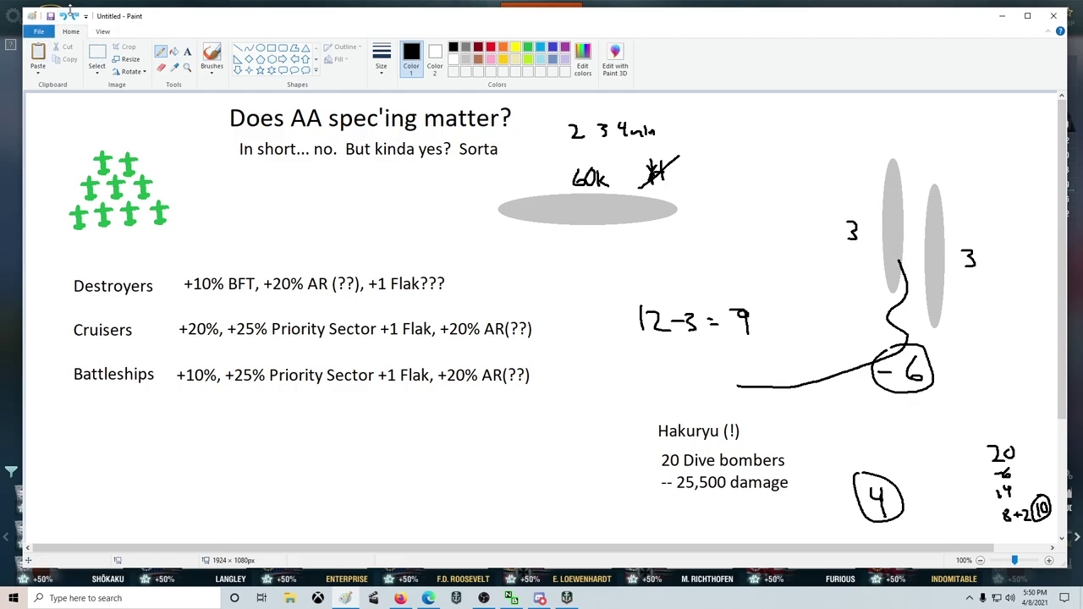
left_click(62, 17)
left_click(62, 17)
left_click(62, 17)
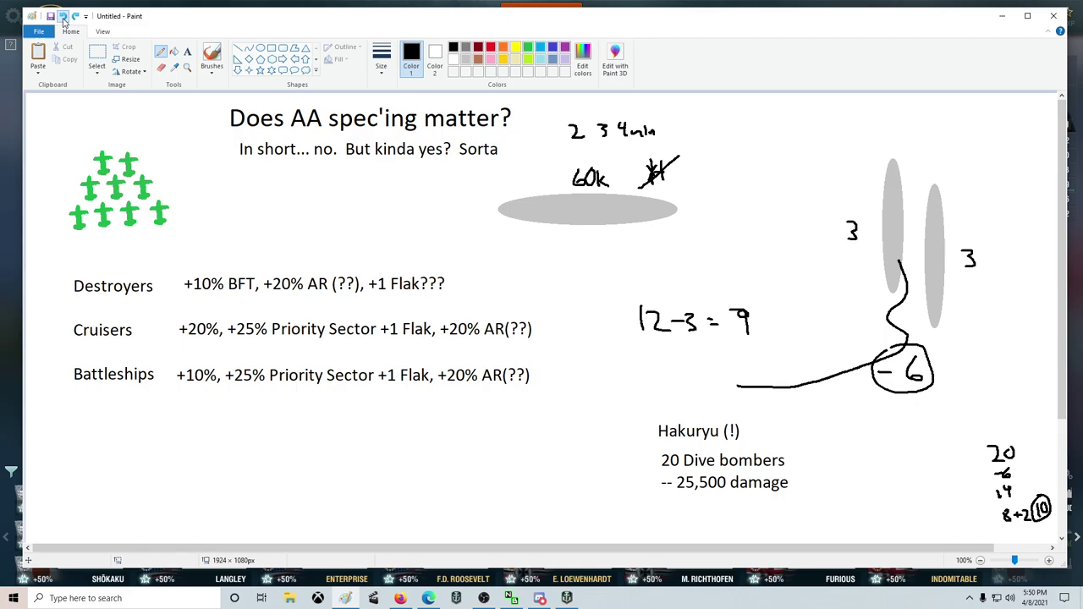
left_click(61, 17)
left_click(62, 17)
left_click(61, 17)
left_click(62, 17)
left_click(62, 17)
left_click(62, 17)
left_click(62, 17)
left_click(62, 17)
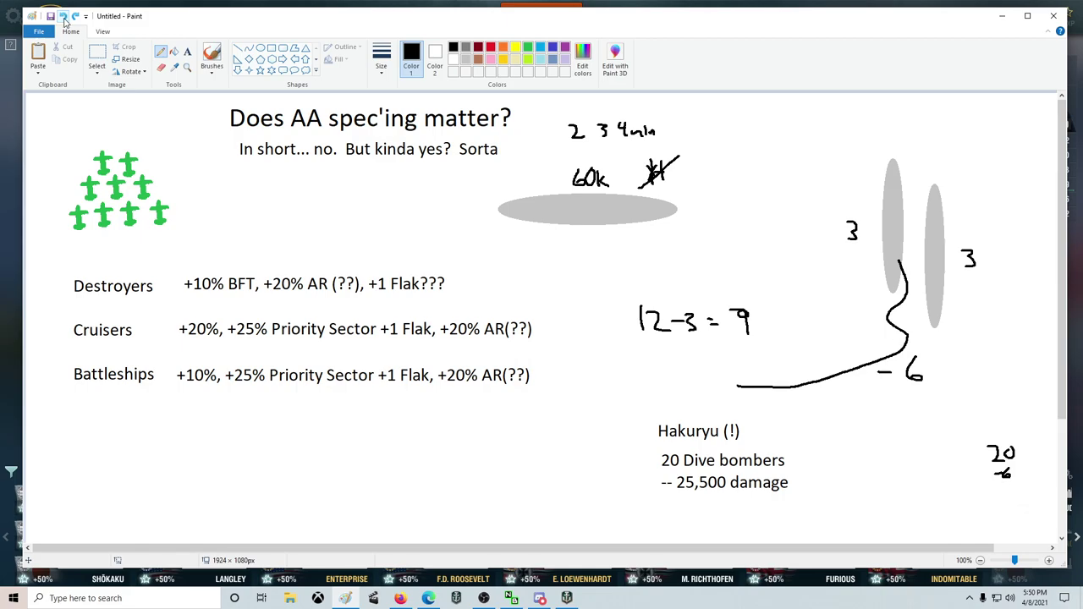
left_click(62, 17)
left_click(62, 17)
left_click(62, 17)
left_click(62, 17)
left_click(64, 18)
left_click(63, 18)
left_click(64, 17)
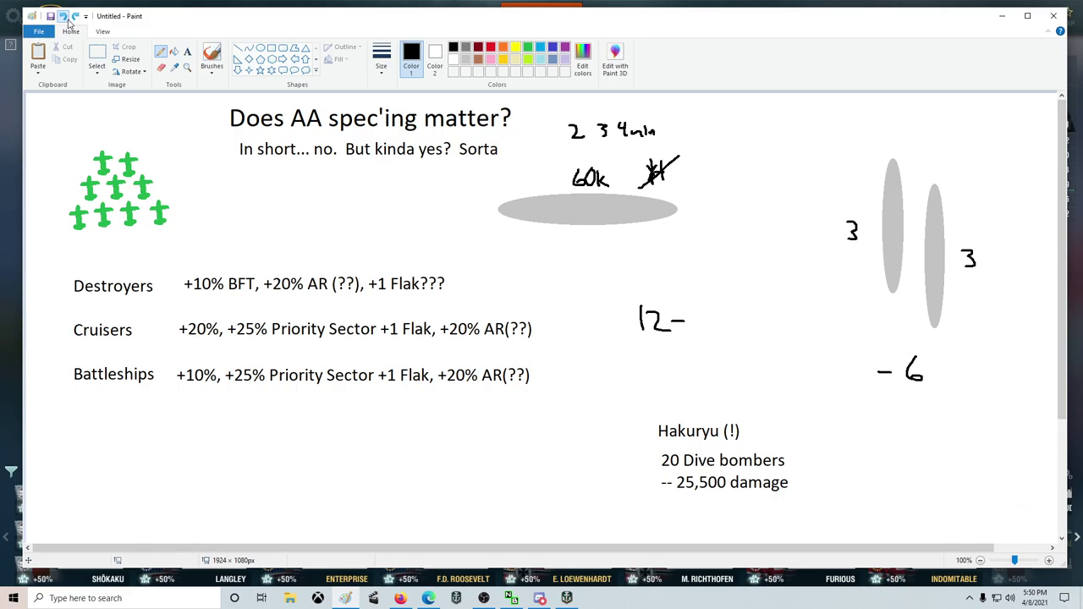
left_click(63, 18)
left_click(63, 18)
left_click(63, 18)
left_click(64, 18)
left_click(63, 18)
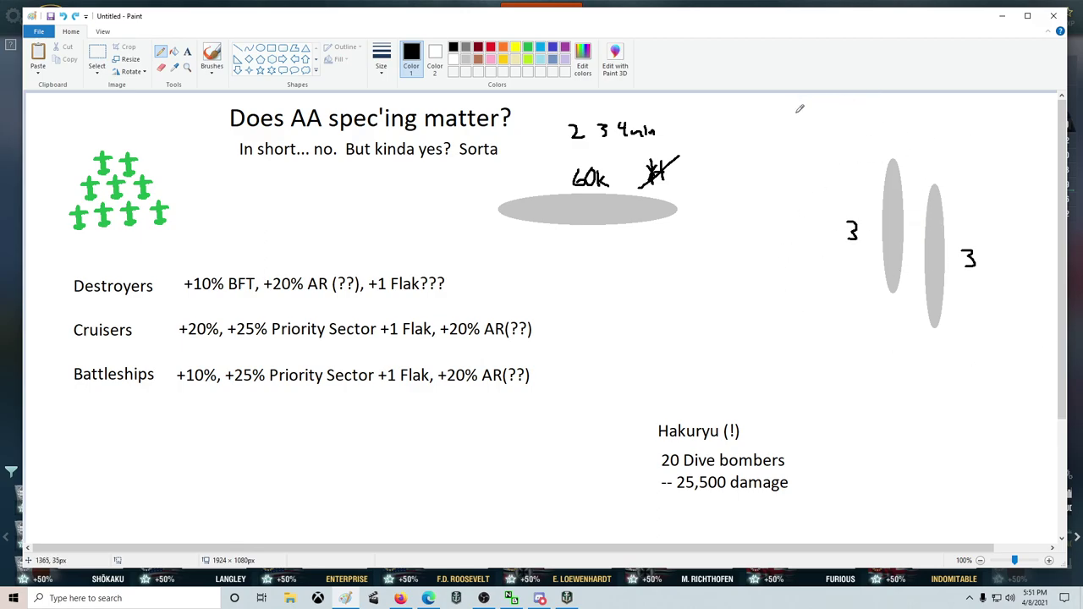
mouse_move(802, 113)
left_mouse_down()
mouse_move(793, 126)
mouse_move(841, 115)
left_mouse_up()
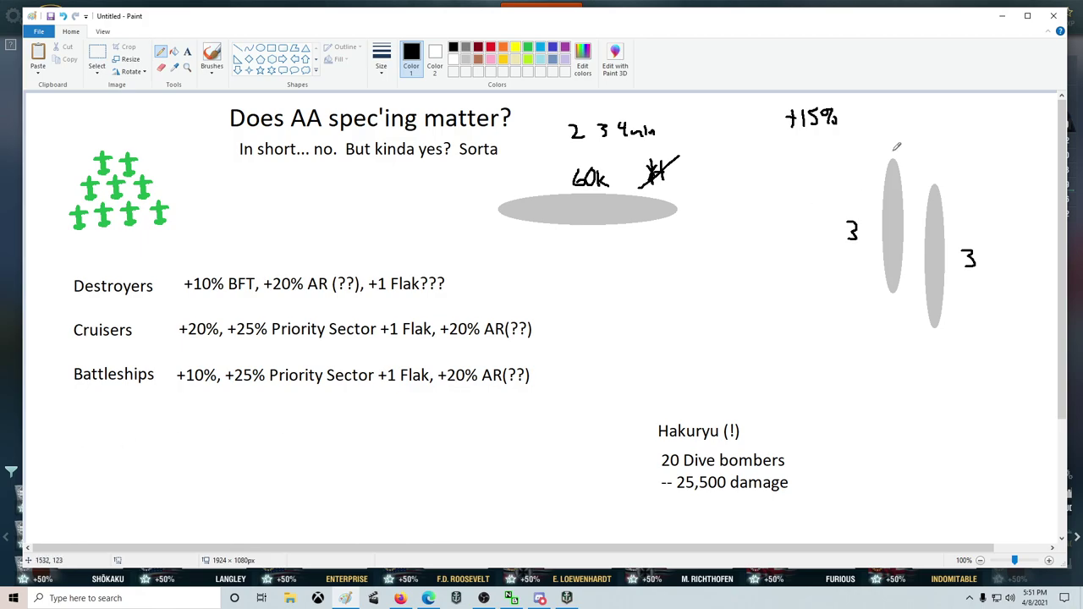
mouse_move(181, 315)
left_mouse_down()
mouse_move(190, 309)
mouse_move(196, 344)
mouse_move(211, 318)
left_mouse_up()
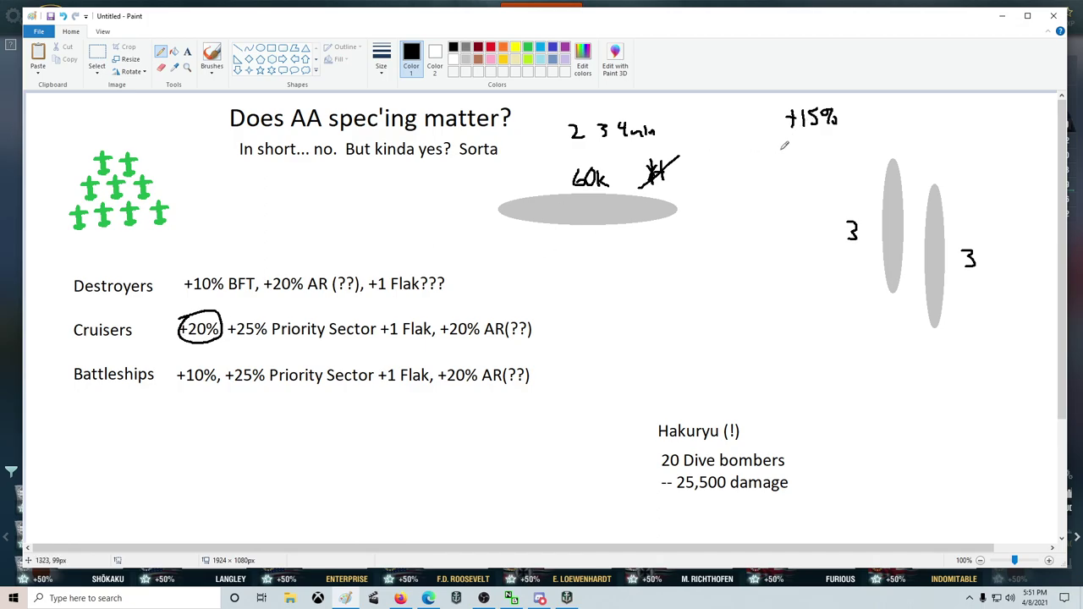
left_click(62, 17)
left_click(63, 17)
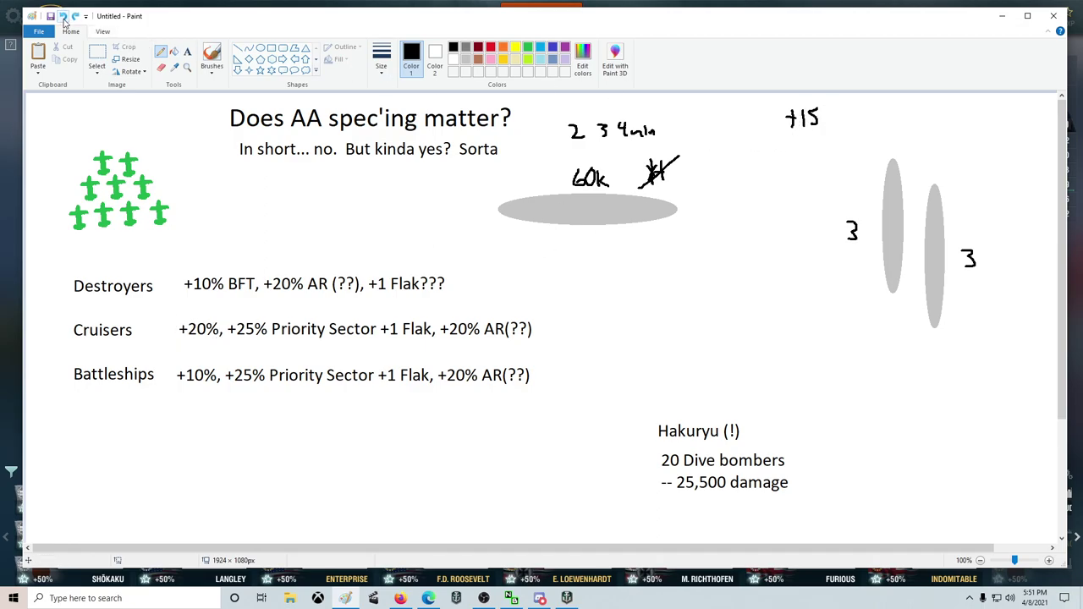
left_click(62, 17)
left_click(63, 16)
left_click(62, 17)
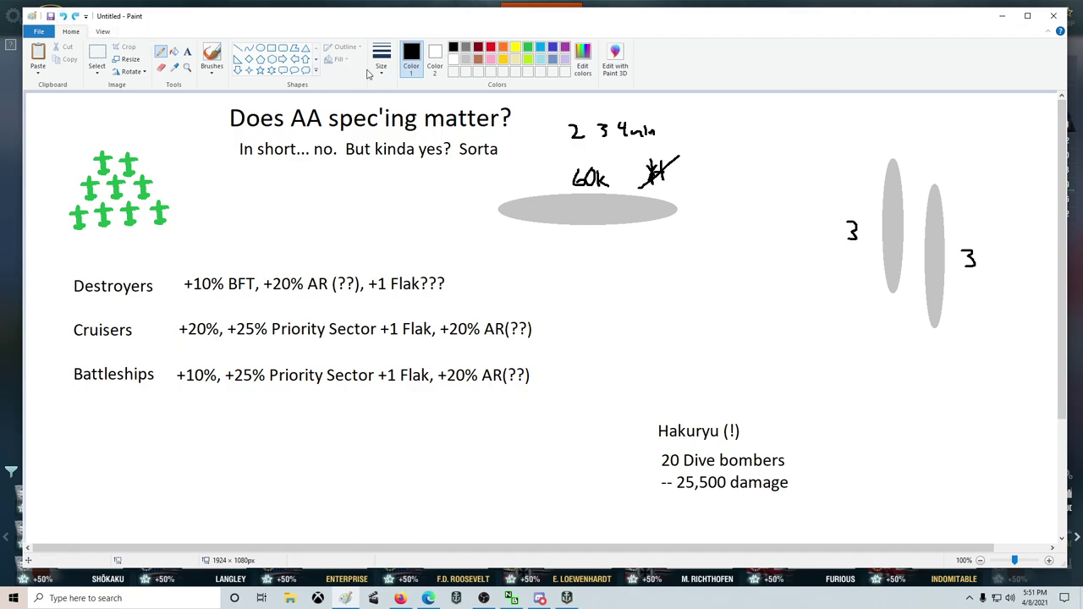
In red, write +20% at the top right and circle the Cruisers +20%.
left_click(489, 47)
mouse_move(792, 118)
left_mouse_down()
mouse_move(804, 117)
mouse_move(798, 123)
left_mouse_up()
left_click_drag(804, 114, 851, 122)
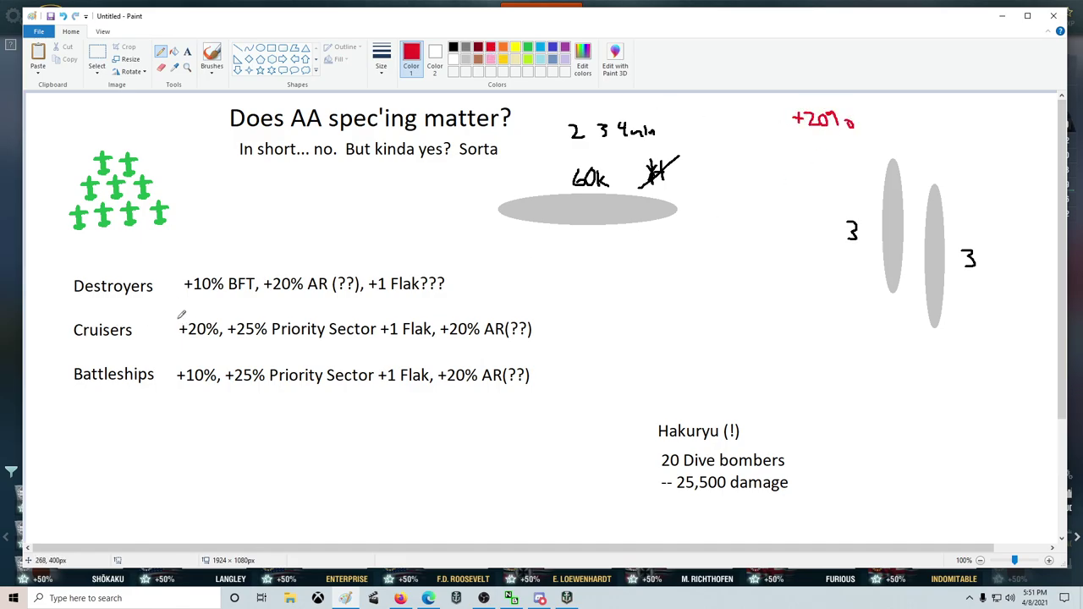
mouse_move(178, 318)
left_mouse_down()
mouse_move(229, 327)
mouse_move(183, 338)
mouse_move(194, 319)
left_mouse_up()
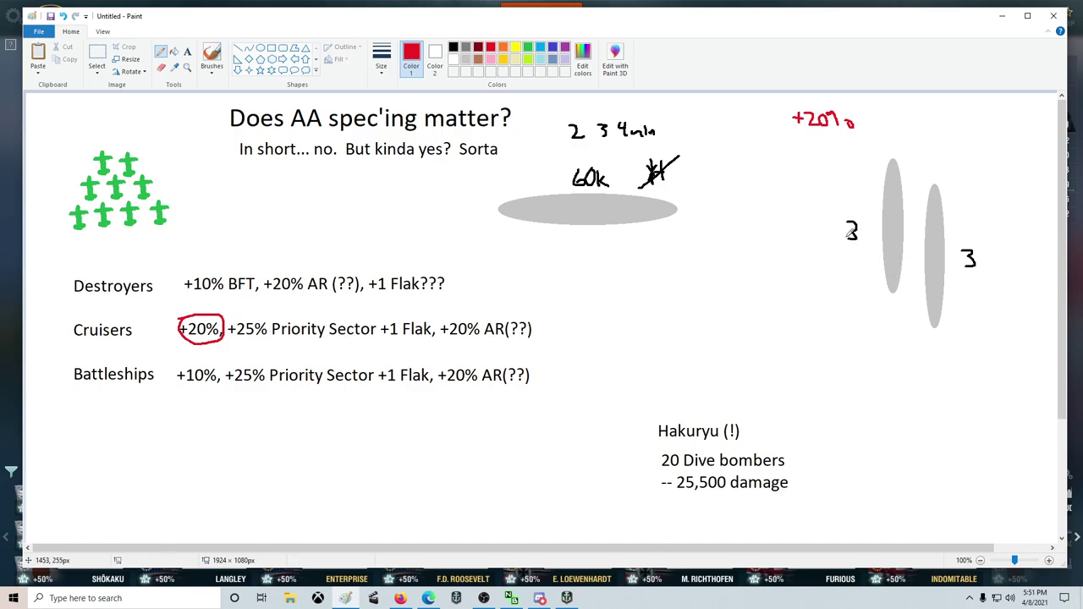
Write red .6 loss figures under the left and right 3s.
left_click_drag(828, 289, 840, 286)
left_click(972, 307)
left_click_drag(985, 293, 977, 303)
Write a black -6 below the right ellipse, then red -1.2 and 7.2 beneath it.
left_click(453, 48)
left_click_drag(885, 360, 912, 362)
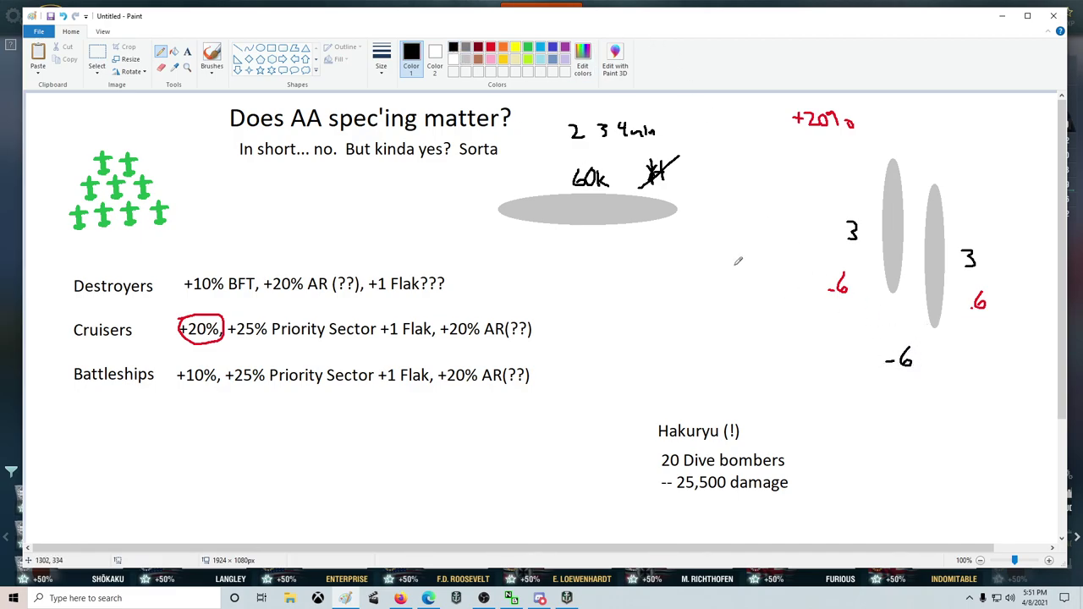
left_click(490, 47)
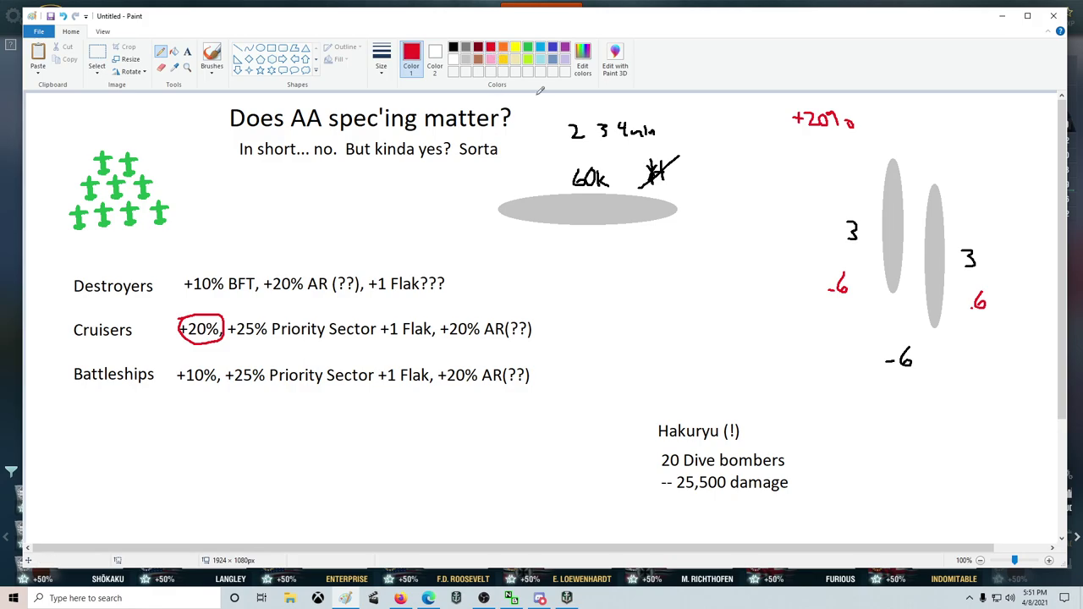
left_click_drag(888, 388, 929, 391)
left_click(908, 391)
mouse_move(903, 414)
left_mouse_down()
mouse_move(907, 430)
mouse_move(938, 426)
left_mouse_up()
left_click(916, 427)
Switch to purple and write 9-7 in the open area.
left_click(565, 48)
left_click_drag(667, 291, 675, 320)
left_click_drag(684, 300, 698, 300)
mouse_move(706, 294)
left_mouse_down()
mouse_move(734, 291)
mouse_move(726, 319)
left_mouse_up()
mouse_move(772, 315)
left_mouse_down()
mouse_move(767, 330)
mouse_move(778, 331)
left_mouse_up()
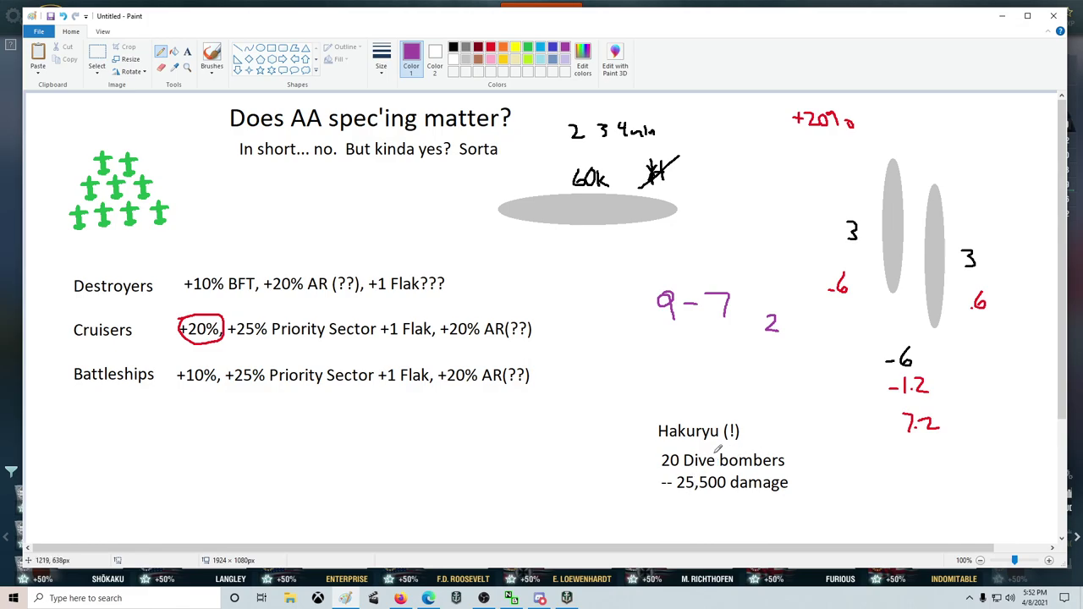
Write 12 - 7 below 9-7 and overwrite the 7 with a circled 8.
mouse_move(645, 343)
left_mouse_down()
mouse_move(645, 366)
mouse_move(707, 356)
left_mouse_up()
mouse_move(718, 342)
left_mouse_down()
mouse_move(731, 342)
mouse_move(726, 365)
left_mouse_up()
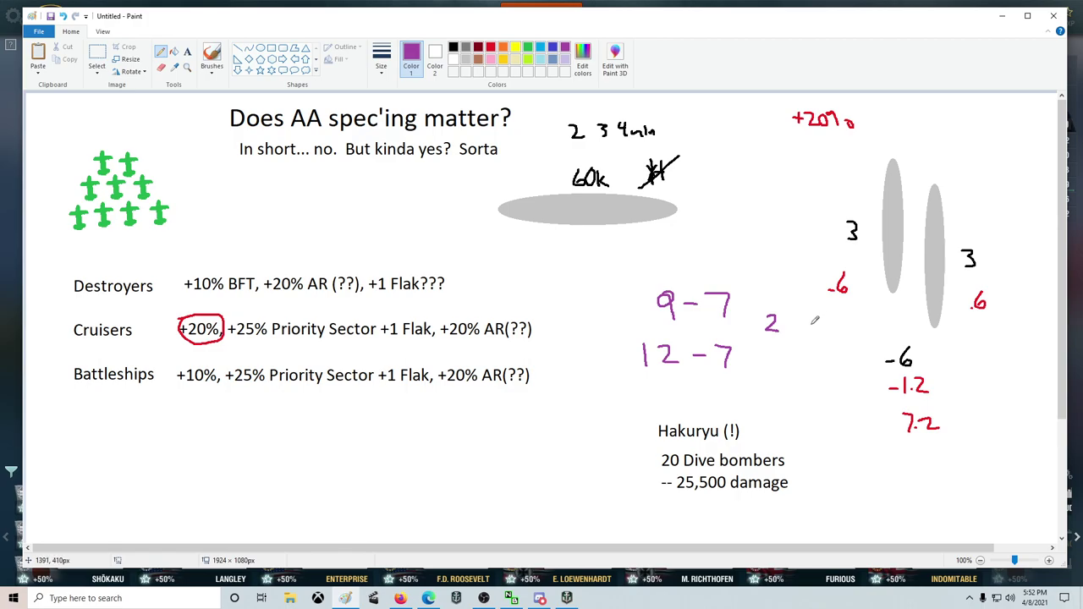
mouse_move(718, 340)
left_mouse_down()
mouse_move(736, 379)
mouse_move(719, 330)
left_mouse_up()
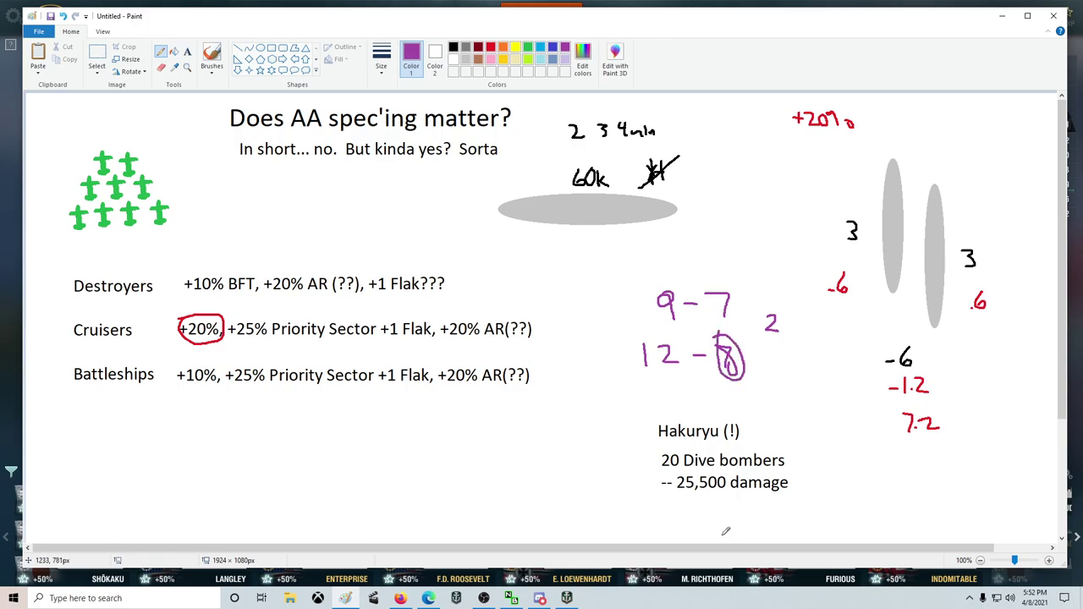
Write 20 and 12 right of 7.2, plus another 12 - 7 row with a circled 8.
mouse_move(990, 426)
left_mouse_down()
mouse_move(1013, 425)
mouse_move(998, 464)
left_mouse_up()
left_click_drag(1003, 450, 1021, 461)
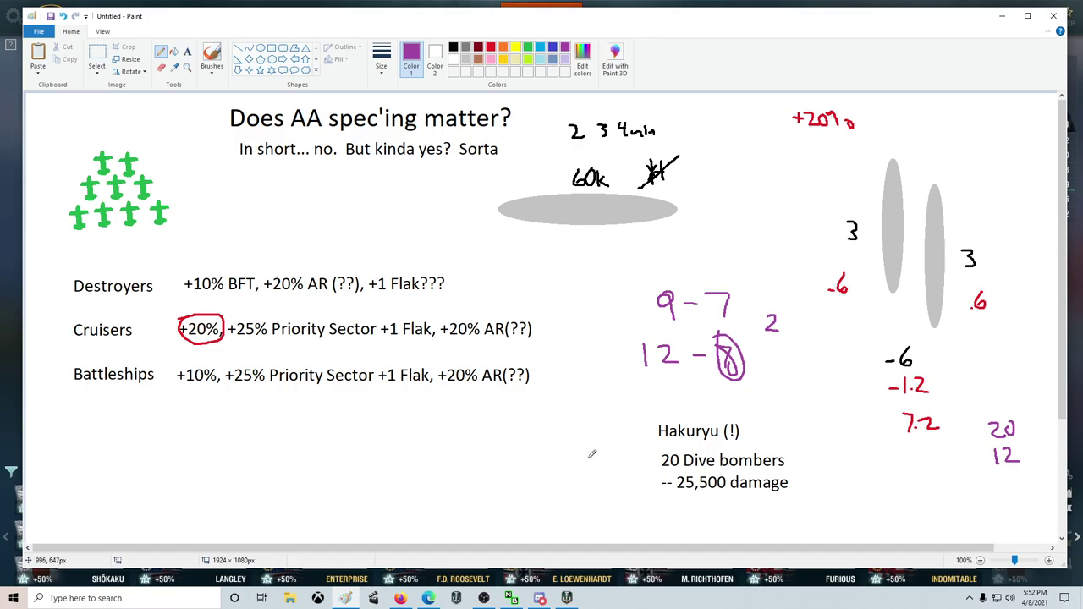
left_click_drag(652, 385, 652, 408)
mouse_move(665, 390)
left_mouse_down()
mouse_move(684, 408)
mouse_move(747, 383)
mouse_move(736, 412)
left_mouse_up()
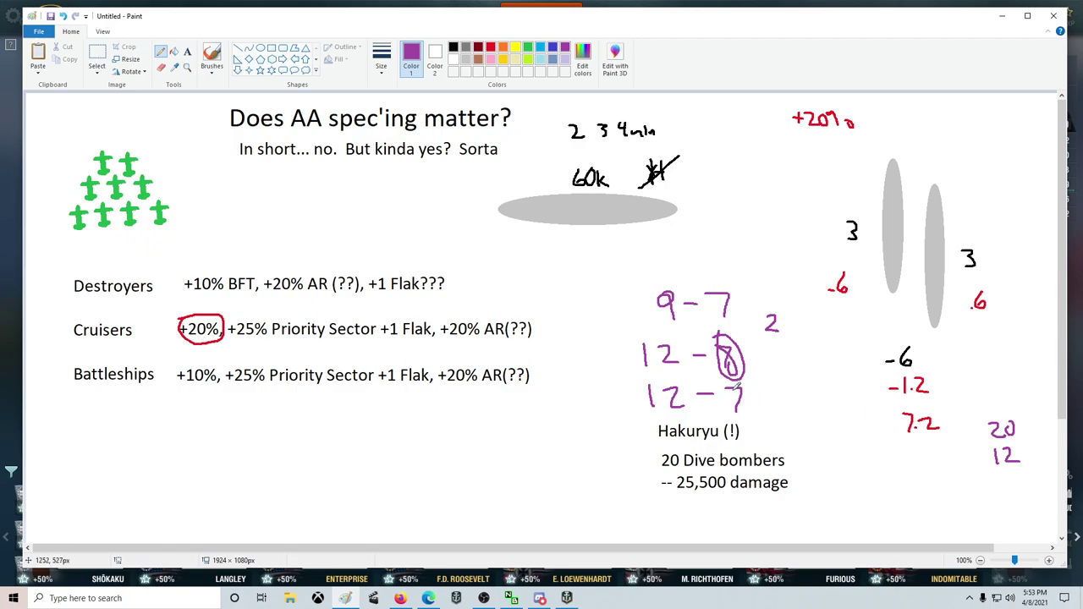
mouse_move(732, 389)
left_mouse_down()
mouse_move(741, 403)
mouse_move(739, 374)
left_mouse_up()
Add 4.2 under the 12 in the column and a 6 to its left.
left_click_drag(1004, 476, 1010, 498)
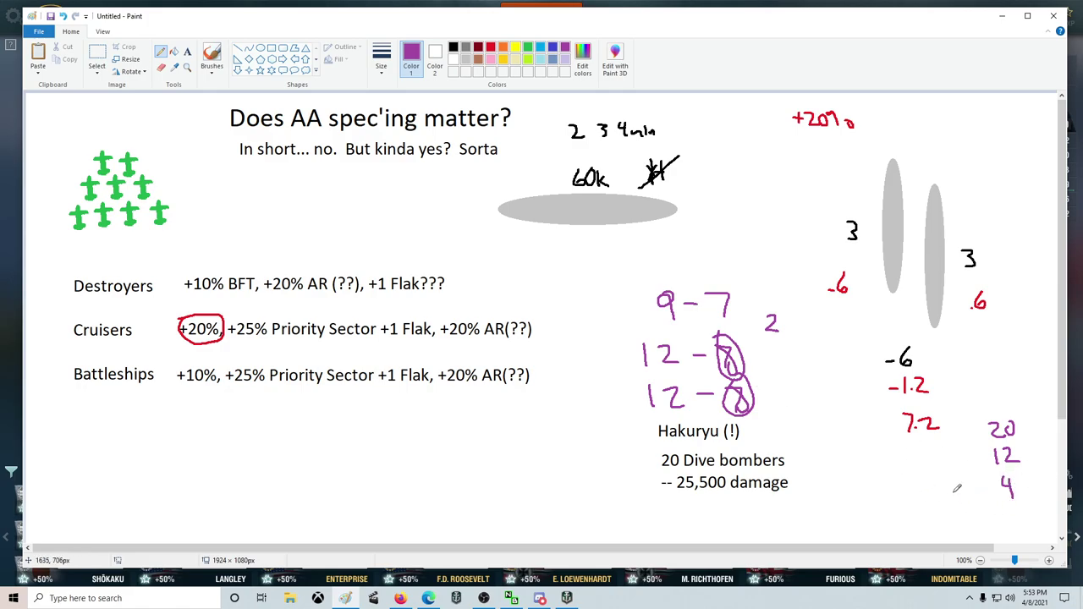
left_click(1020, 488)
left_click_drag(1027, 481, 1040, 492)
left_click_drag(885, 479, 880, 491)
In the Hakuryu's fifth upgrade slot, replace Squadron Consumables Modification 1 with Flight Control Modification 1, then return to Paint.
left_click(573, 598)
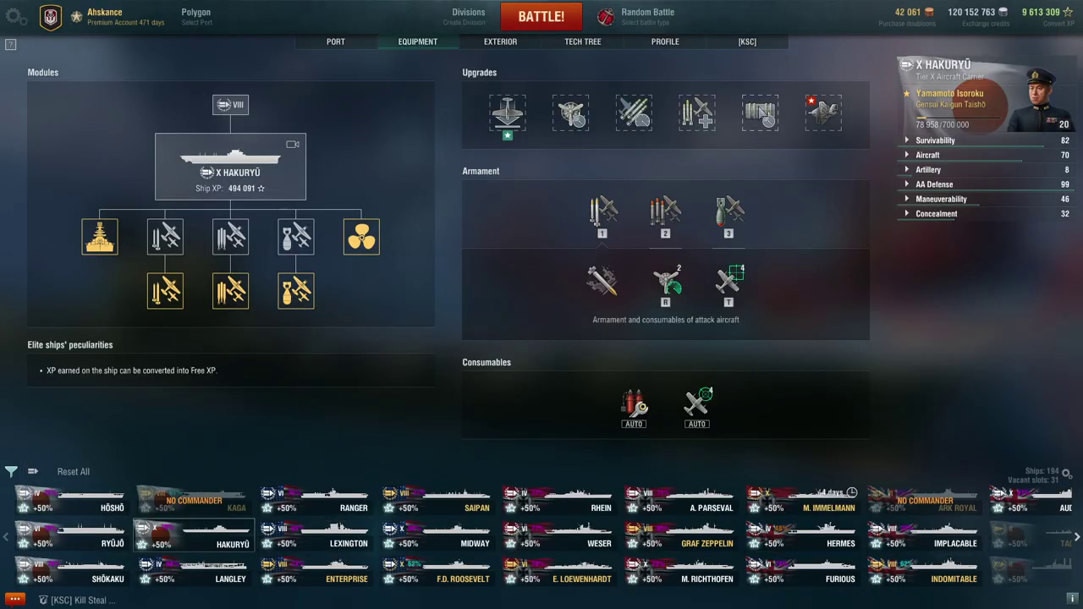
left_click(761, 113)
left_click(725, 155)
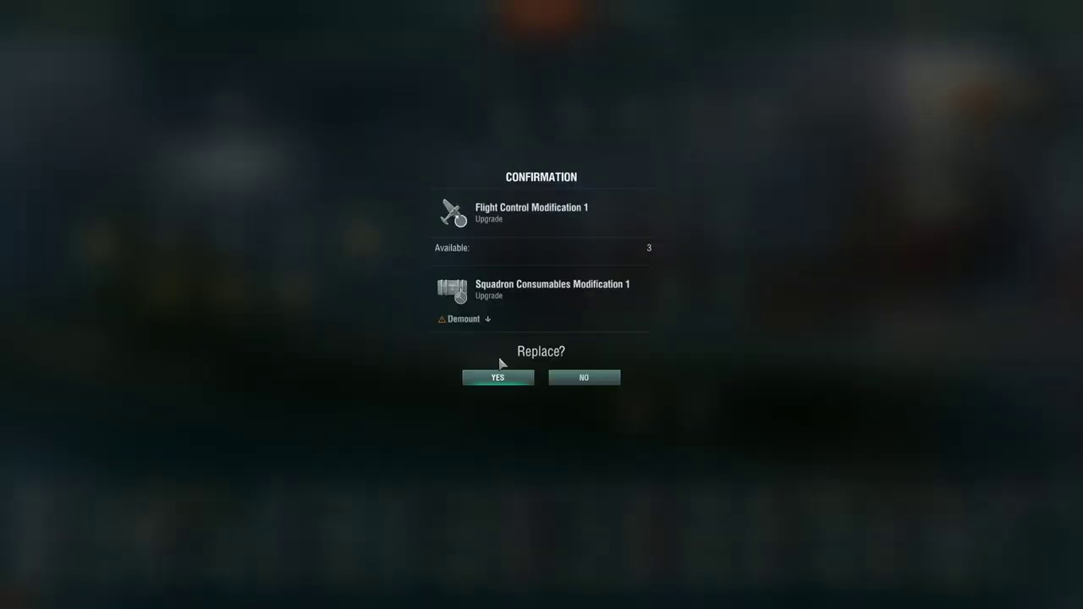
key("Return")
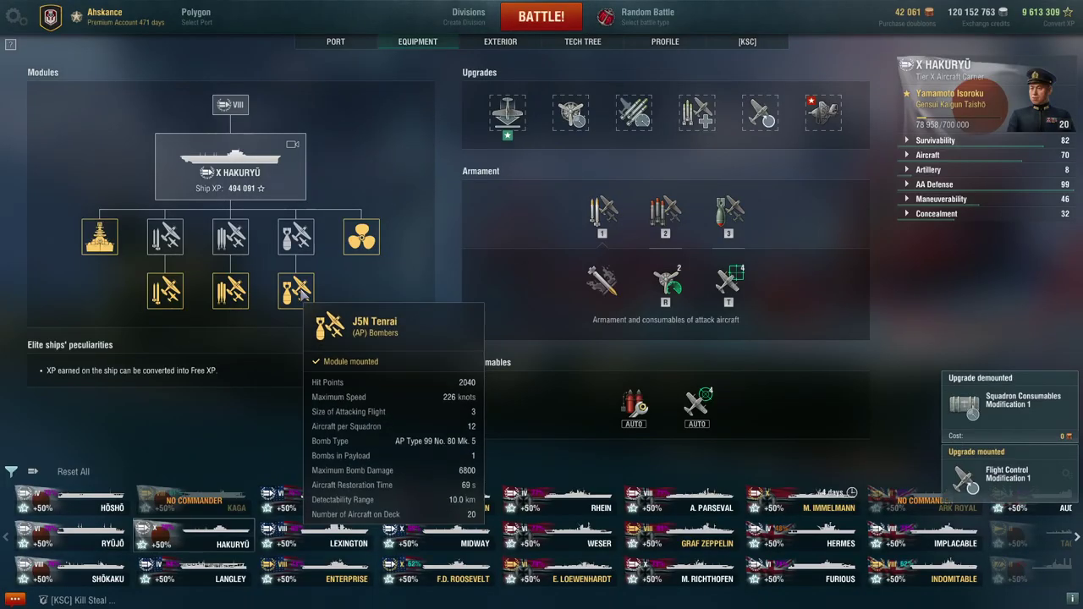
key("alt+Tab")
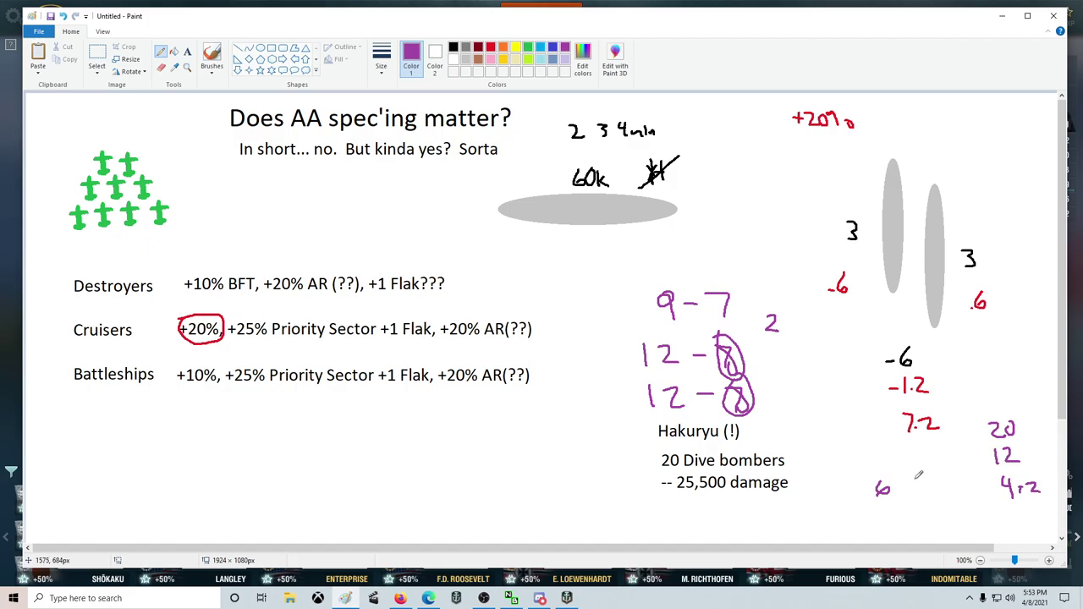
Write 10 beside the 6, cross out the left ellipse, and add a circled 2 below.
left_click_drag(910, 478, 909, 492)
left_click_drag(920, 478, 922, 479)
left_click_drag(904, 207, 876, 240)
left_click_drag(877, 217, 900, 241)
mouse_move(915, 506)
left_mouse_down()
mouse_move(932, 519)
mouse_move(925, 503)
left_mouse_up()
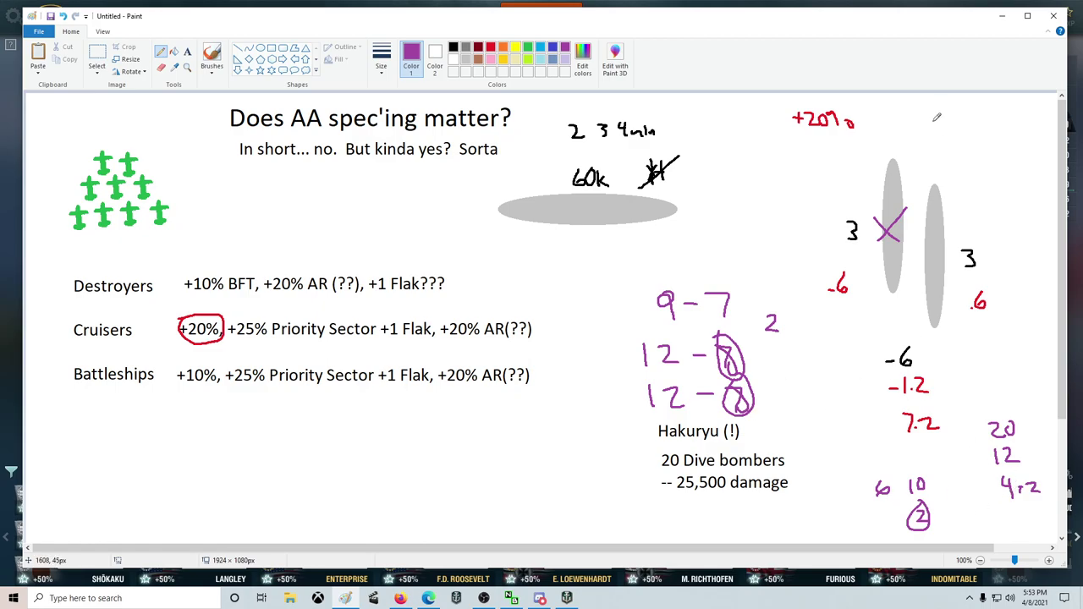
Circle the top +20%, tick both grey ellipses, and outline the +25% Priority Sector +1 Flak bonus.
mouse_move(785, 100)
left_mouse_down()
mouse_move(876, 100)
mouse_move(804, 146)
mouse_move(799, 95)
mouse_move(822, 97)
left_mouse_up()
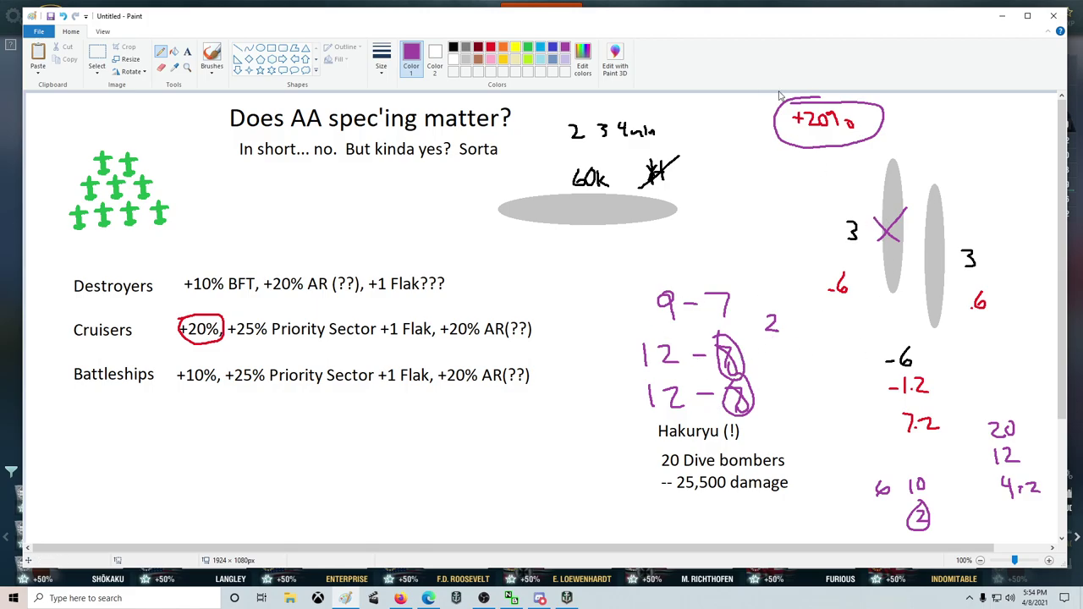
left_click_drag(865, 193, 880, 174)
left_click_drag(971, 208, 994, 188)
mouse_move(230, 315)
left_mouse_down()
mouse_move(230, 332)
mouse_move(338, 344)
mouse_move(439, 337)
mouse_move(335, 310)
mouse_move(225, 309)
mouse_move(226, 322)
left_mouse_up()
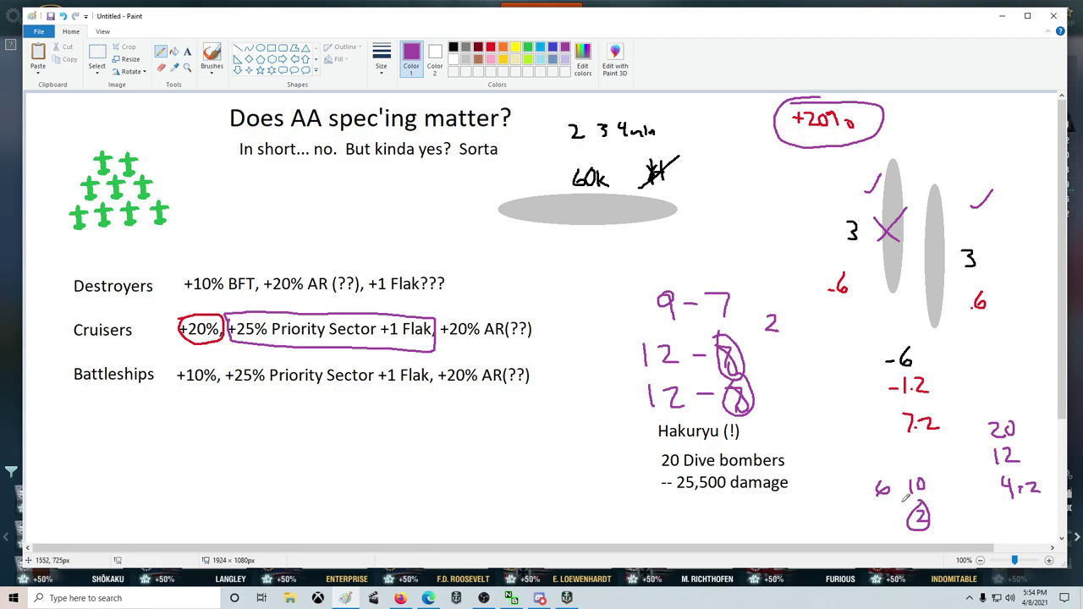
Box the circled 2 and write the 20, 19 … 13 countdown below the Battleships line.
mouse_move(903, 500)
left_mouse_down()
mouse_move(955, 500)
mouse_move(895, 540)
mouse_move(905, 501)
left_mouse_up()
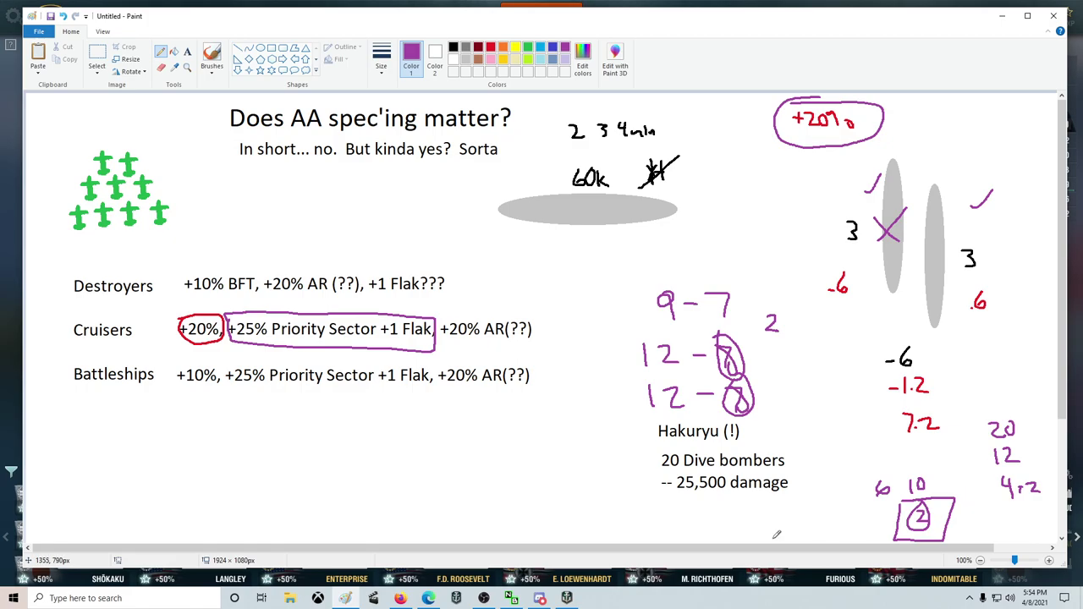
mouse_move(361, 458)
left_mouse_down()
mouse_move(352, 476)
mouse_move(369, 463)
mouse_move(470, 472)
mouse_move(479, 454)
left_mouse_up()
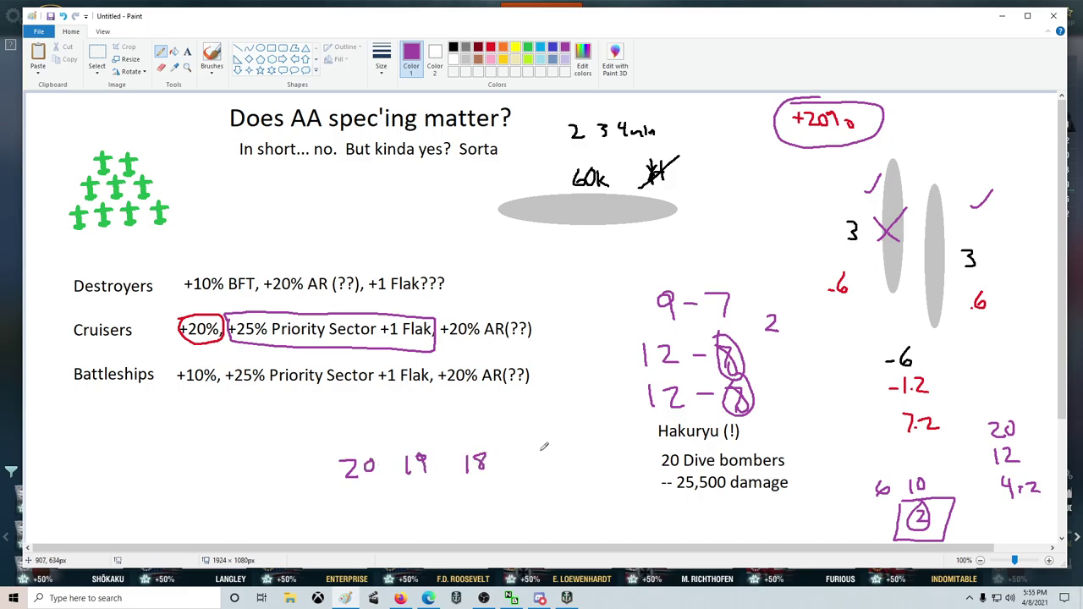
mouse_move(550, 451)
left_mouse_down()
mouse_move(551, 468)
mouse_move(609, 471)
mouse_move(610, 507)
mouse_move(621, 500)
left_mouse_up()
Add a circled 4 below 25,500, loop the 25,500 figure, and note 10% under the ellipse.
left_click_drag(690, 511, 702, 520)
mouse_move(695, 506)
left_mouse_down()
mouse_move(695, 528)
mouse_move(670, 512)
mouse_move(686, 501)
left_mouse_up()
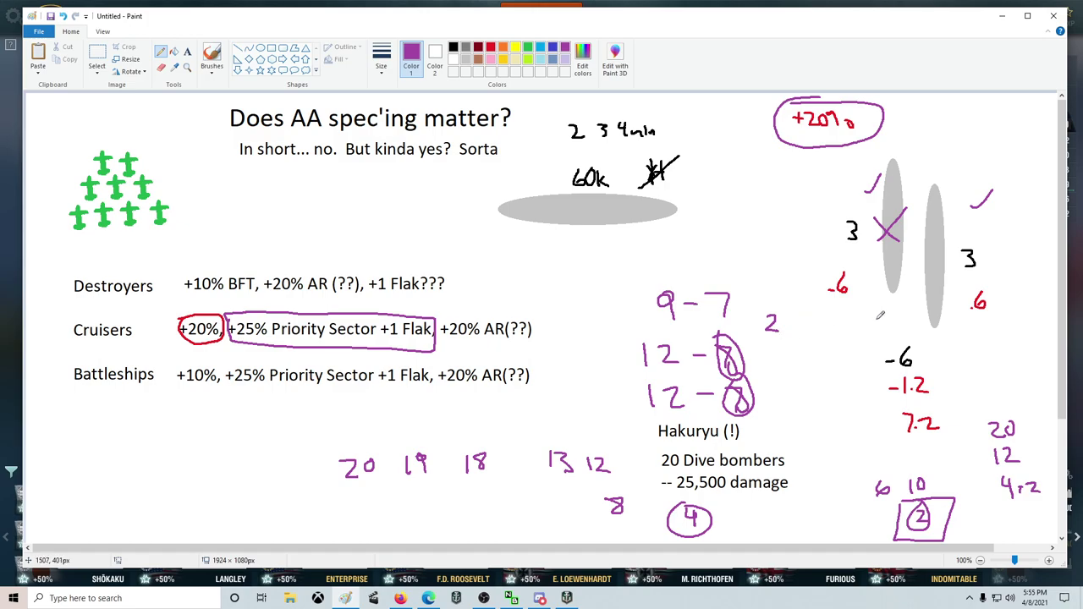
mouse_move(674, 471)
left_mouse_down()
mouse_move(729, 475)
mouse_move(665, 493)
mouse_move(677, 478)
left_mouse_up()
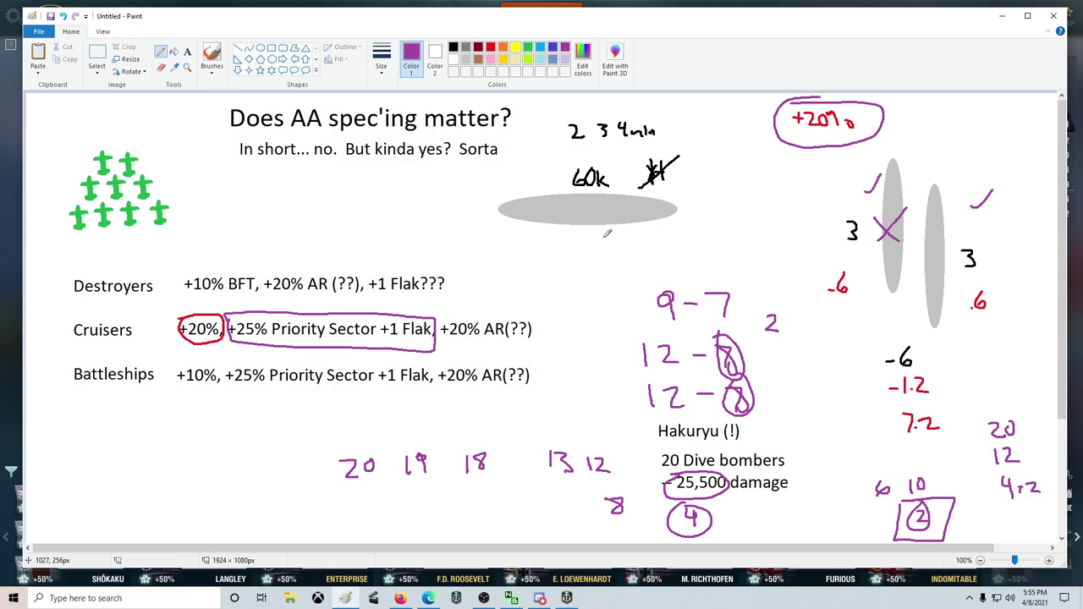
mouse_move(562, 236)
left_mouse_down()
mouse_move(564, 250)
mouse_move(593, 237)
mouse_move(596, 247)
mouse_move(611, 229)
left_mouse_up()
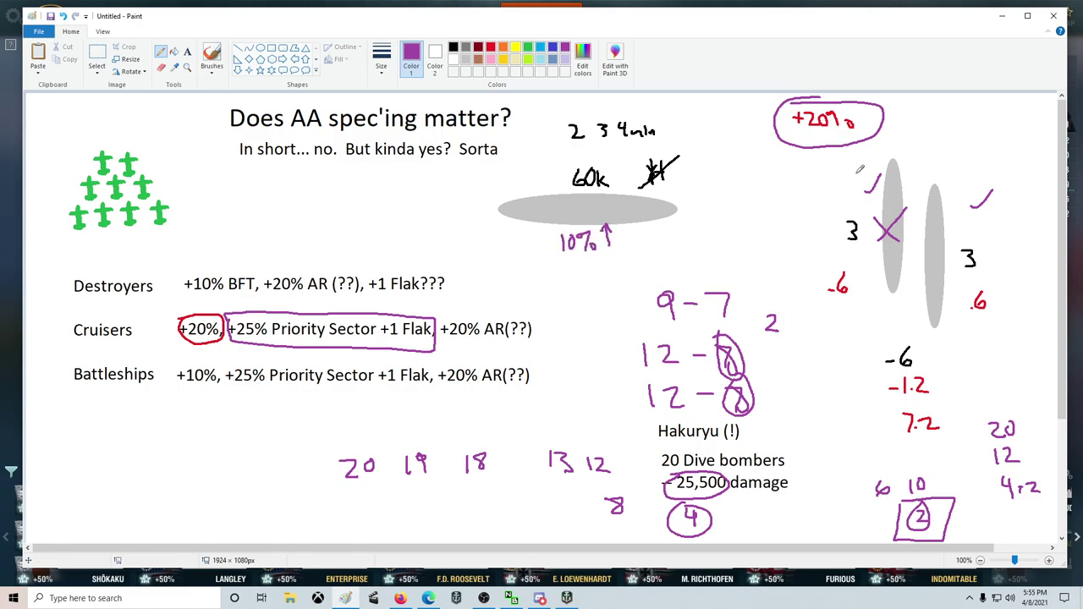
Select the Des Moines and view its sixth-slot upgrades, including Main Battery Modification 3, then return to Paint.
left_click(566, 598)
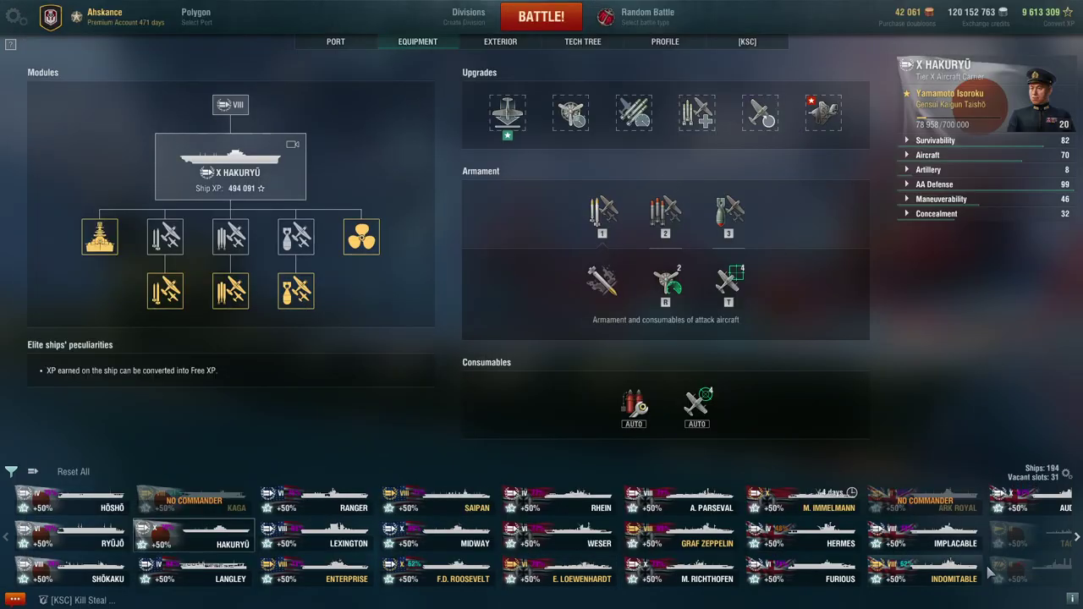
scroll(998, 565, "down", 3)
scroll(973, 559, "down", 8)
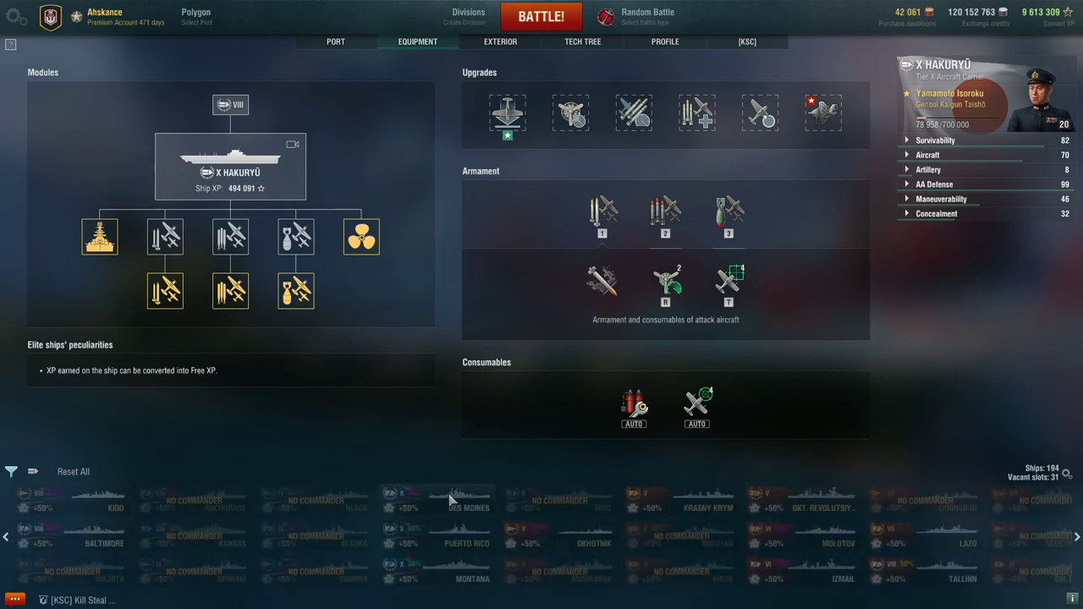
left_click(457, 503)
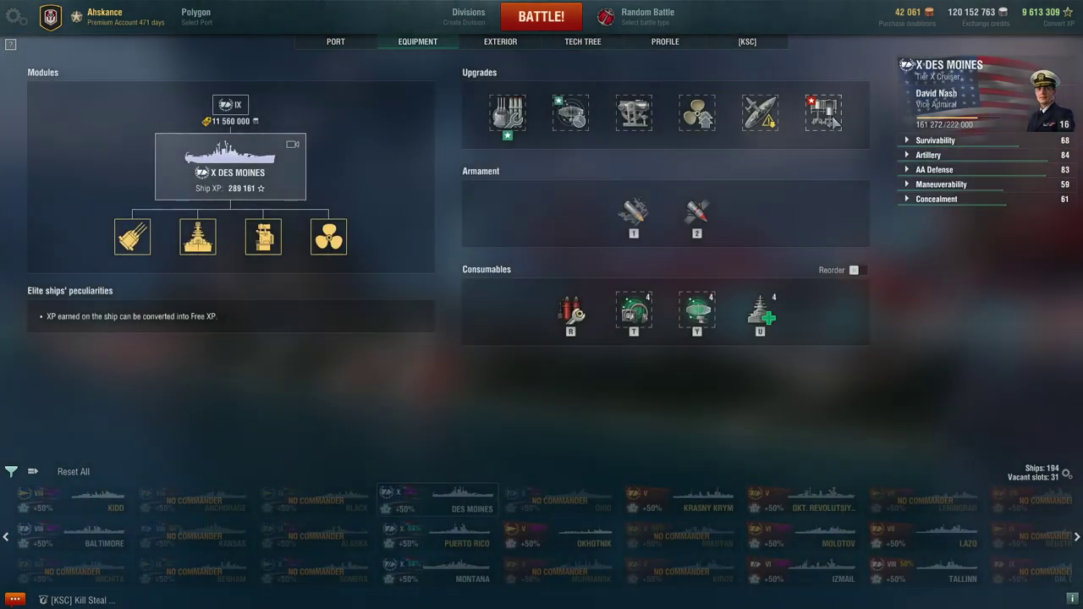
left_click(823, 112)
mouse_move(806, 151)
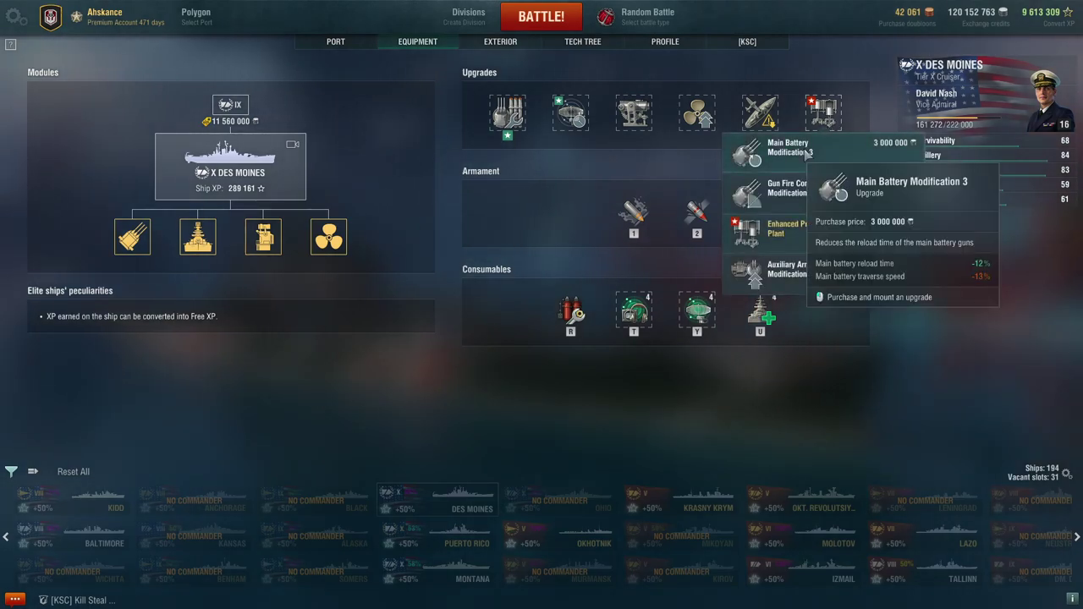
key("alt+Tab")
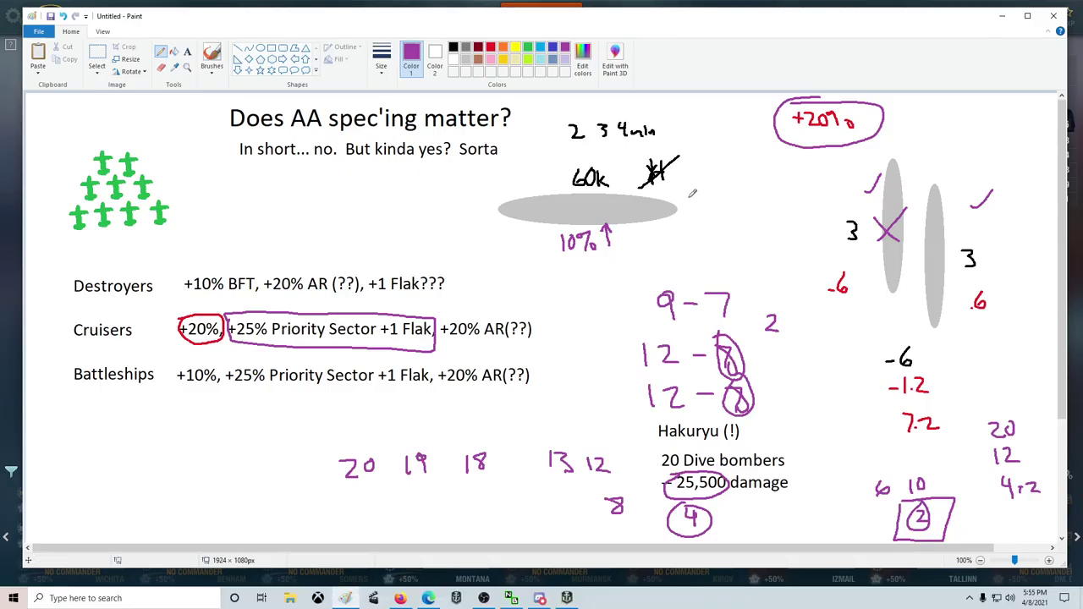
Pencil a purple '12% + 12%' below the 10% note and loop a circle around it.
left_click_drag(570, 267, 567, 287)
left_click_drag(572, 274, 587, 280)
mouse_move(597, 272)
left_mouse_down()
mouse_move(592, 287)
mouse_move(631, 276)
left_mouse_up()
left_click_drag(625, 270, 636, 285)
left_click_drag(645, 273, 658, 284)
left_click_drag(660, 269, 665, 283)
left_click_drag(672, 276, 674, 278)
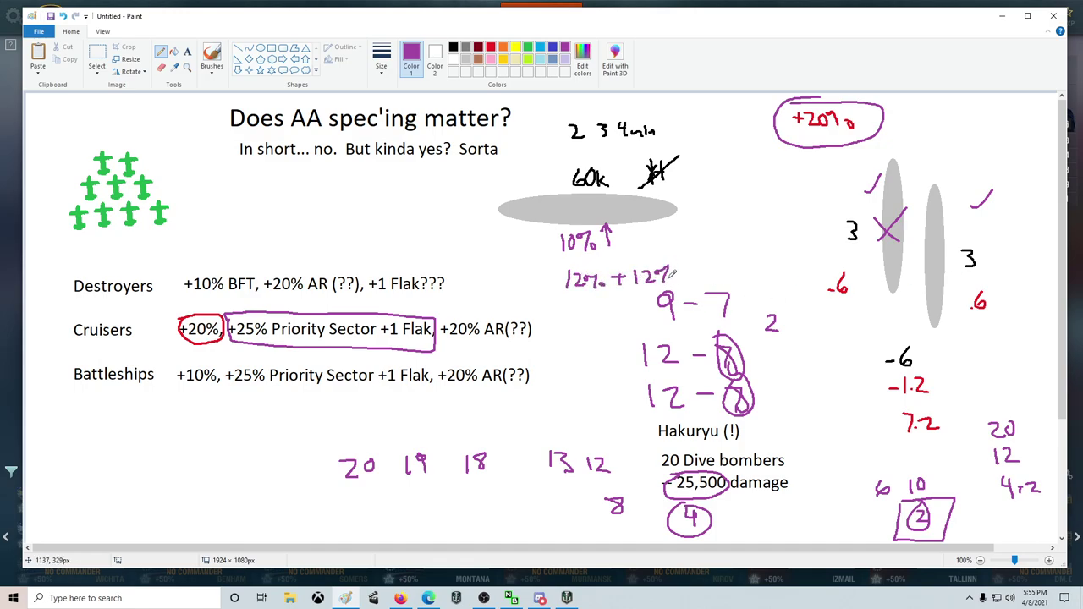
mouse_move(546, 259)
left_mouse_down()
mouse_move(615, 256)
mouse_move(636, 298)
mouse_move(594, 256)
left_mouse_up()
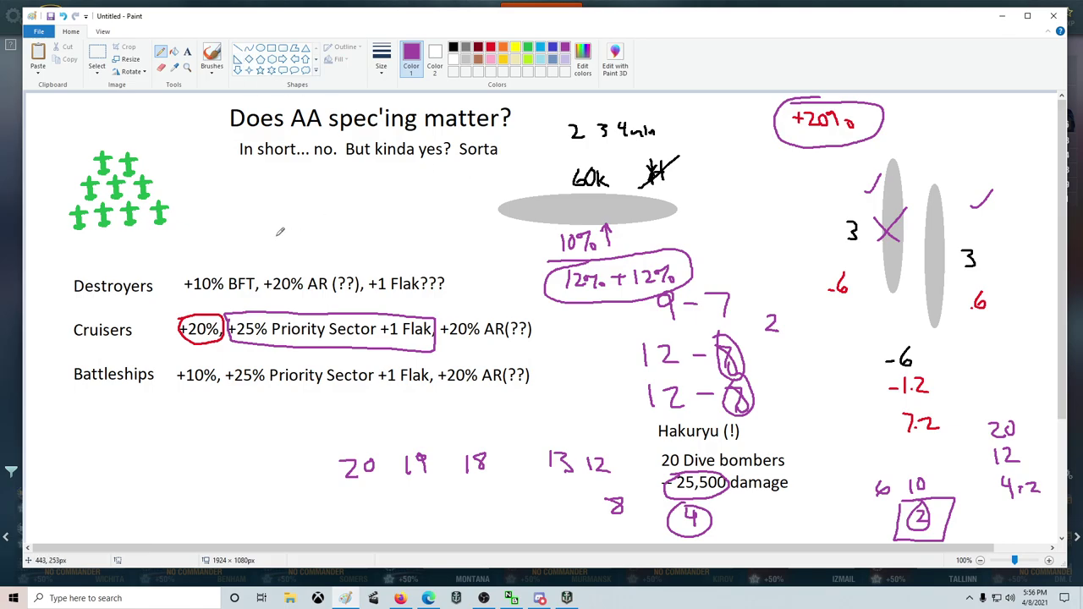
Undo a stray pencil stroke and type the purple label 'Multiplicative Math' left of the grey oval.
left_click_drag(275, 236, 283, 227)
left_click(62, 16)
left_click(187, 52)
left_click(269, 212)
type("Mu")
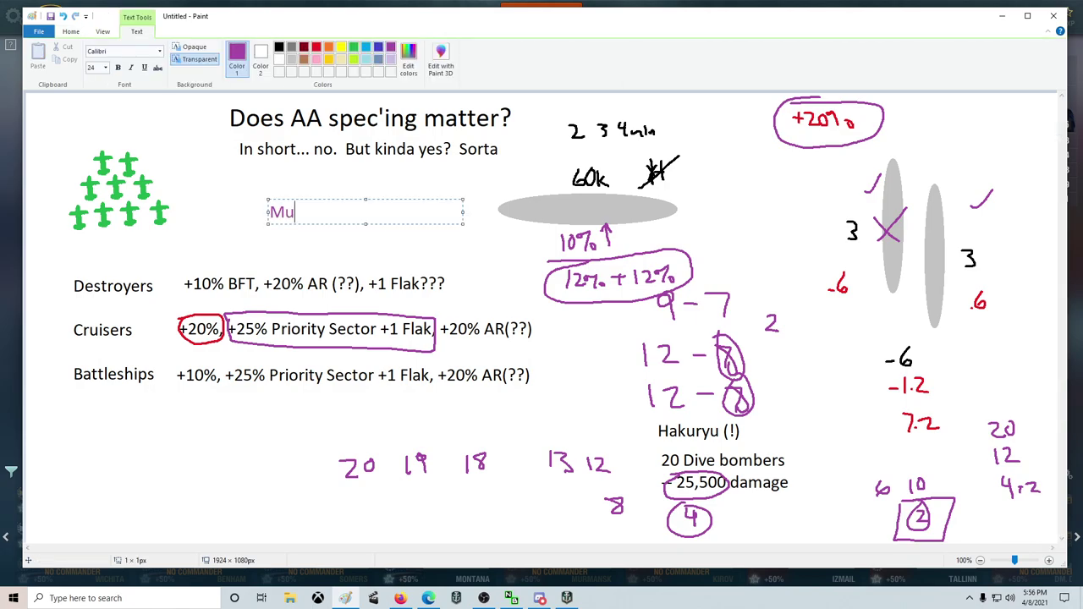
type("ltiplicative Math")
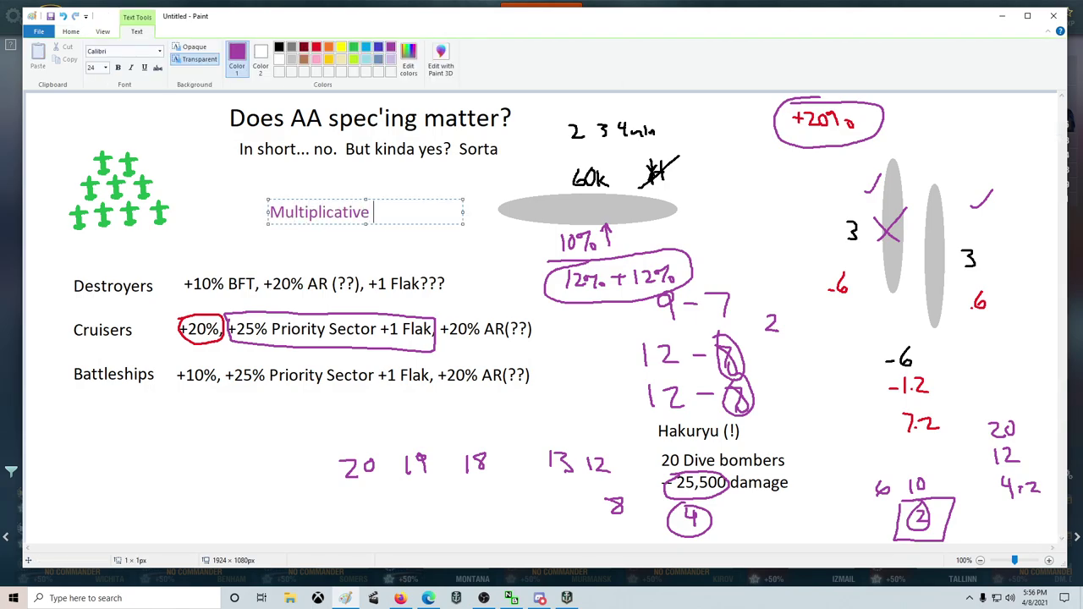
left_click(269, 192)
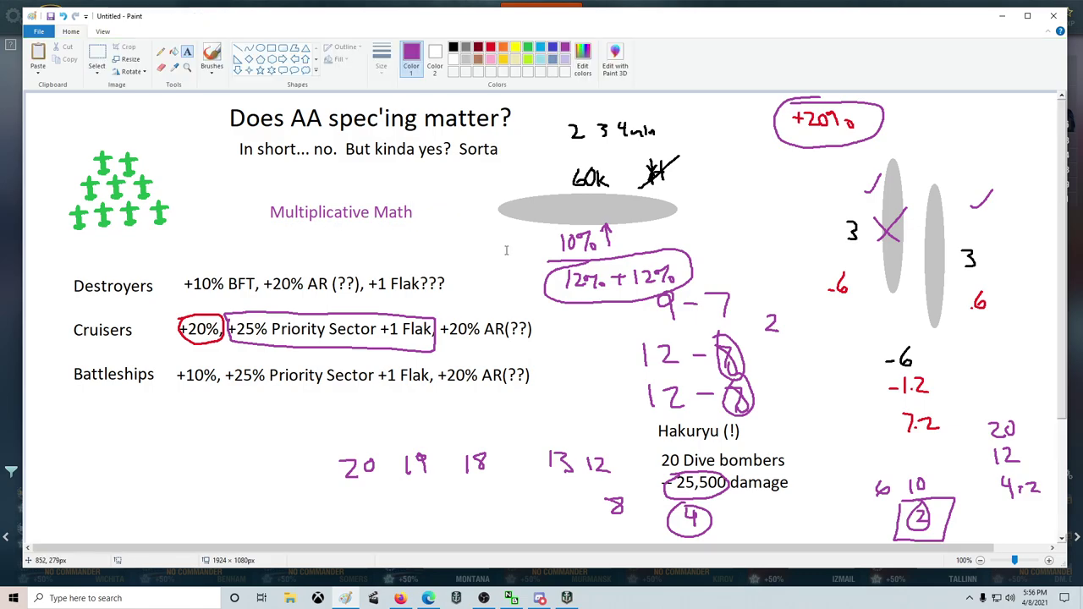